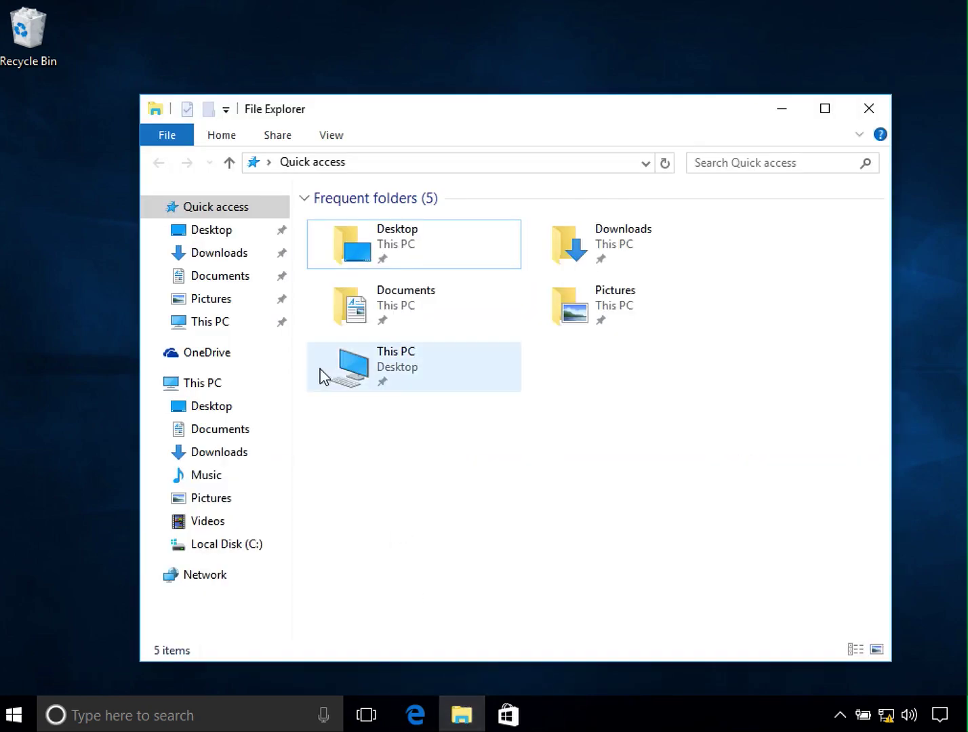
- Launch Computer Management from This PC's Manage option in File Explorer
right_click(216, 385)
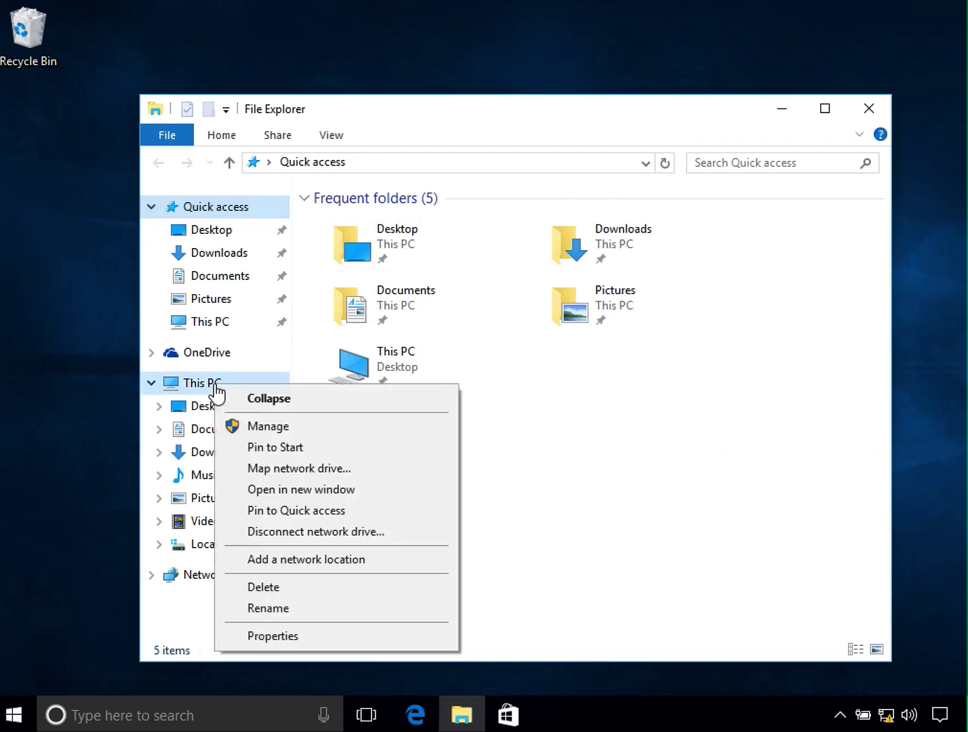
click(299, 427)
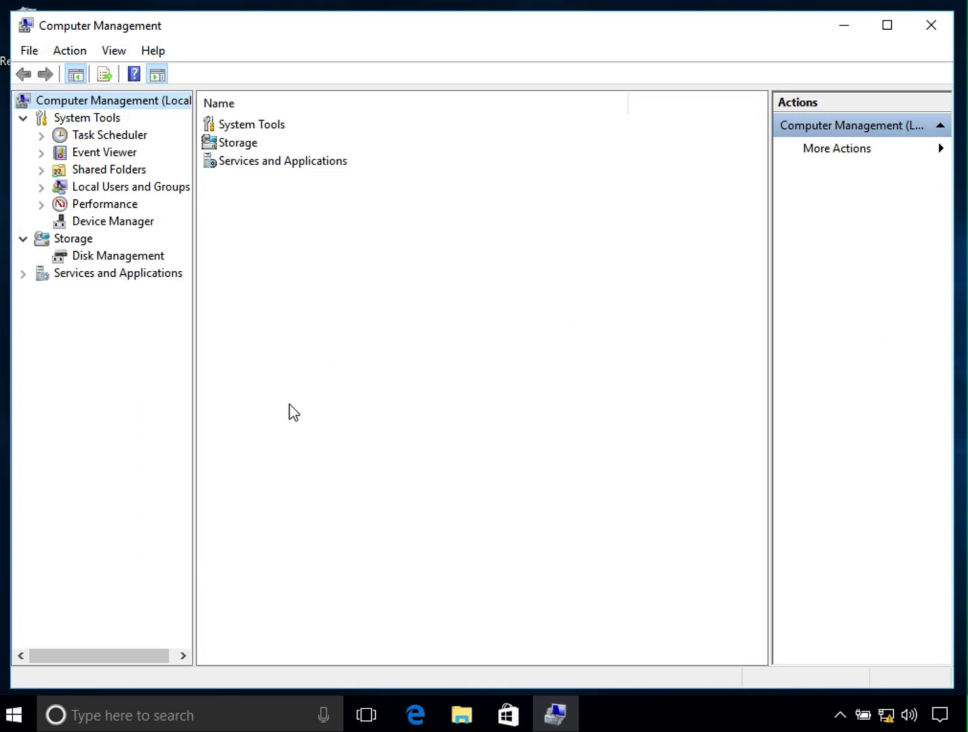
- List the Users under Local Users and Groups, select Administrator and auto-fit the Description column
click(41, 187)
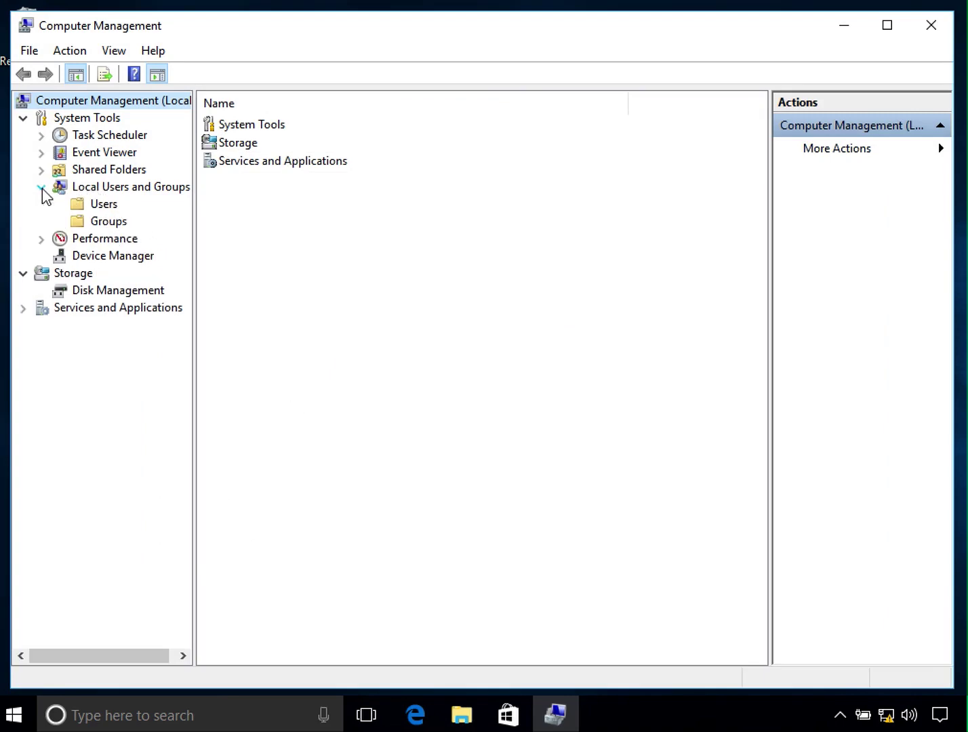
click(103, 206)
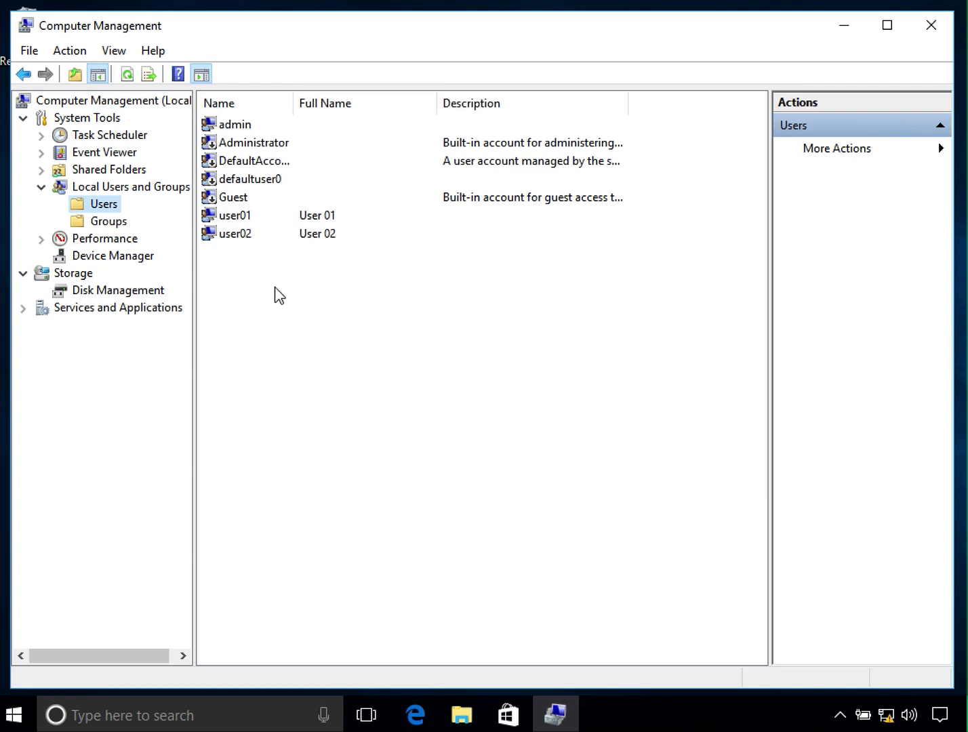
click(261, 143)
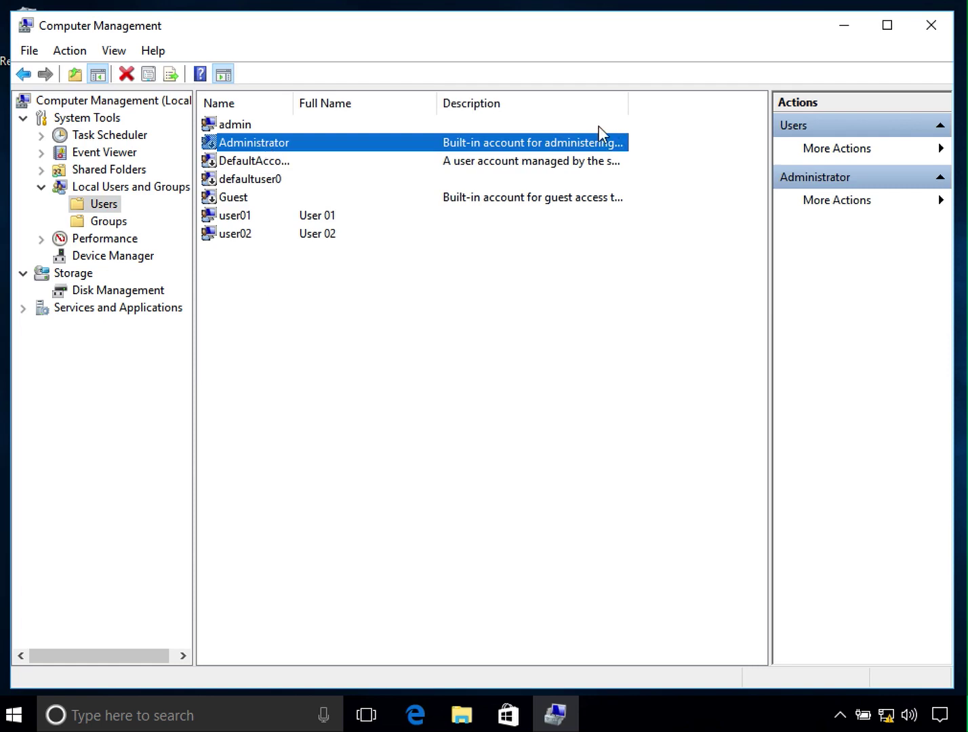
double_click(628, 100)
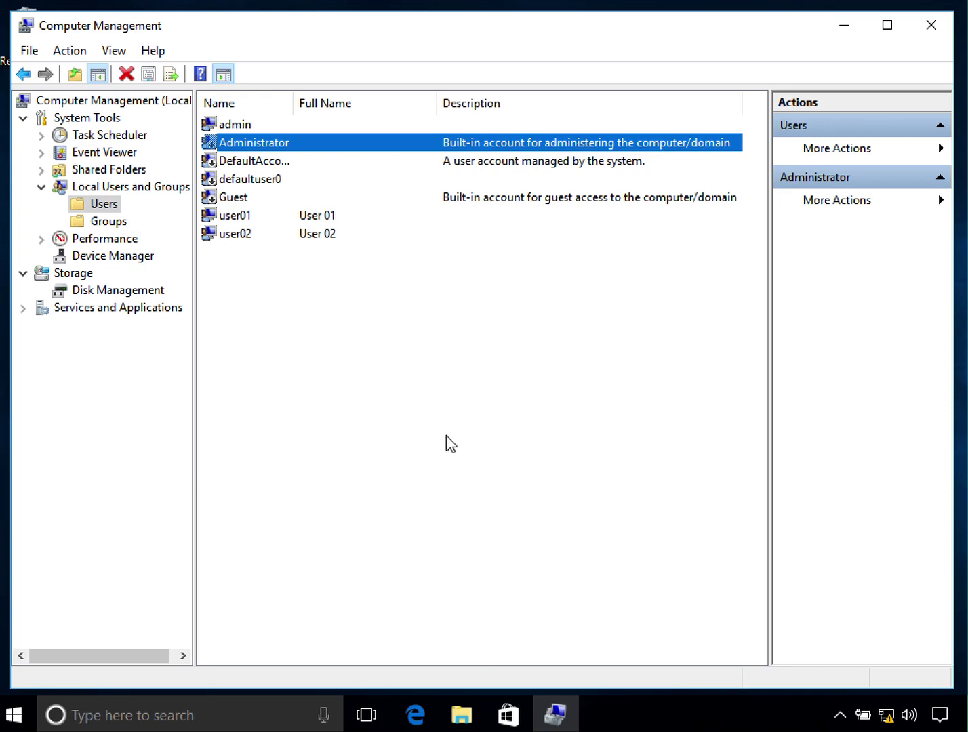
click(211, 713)
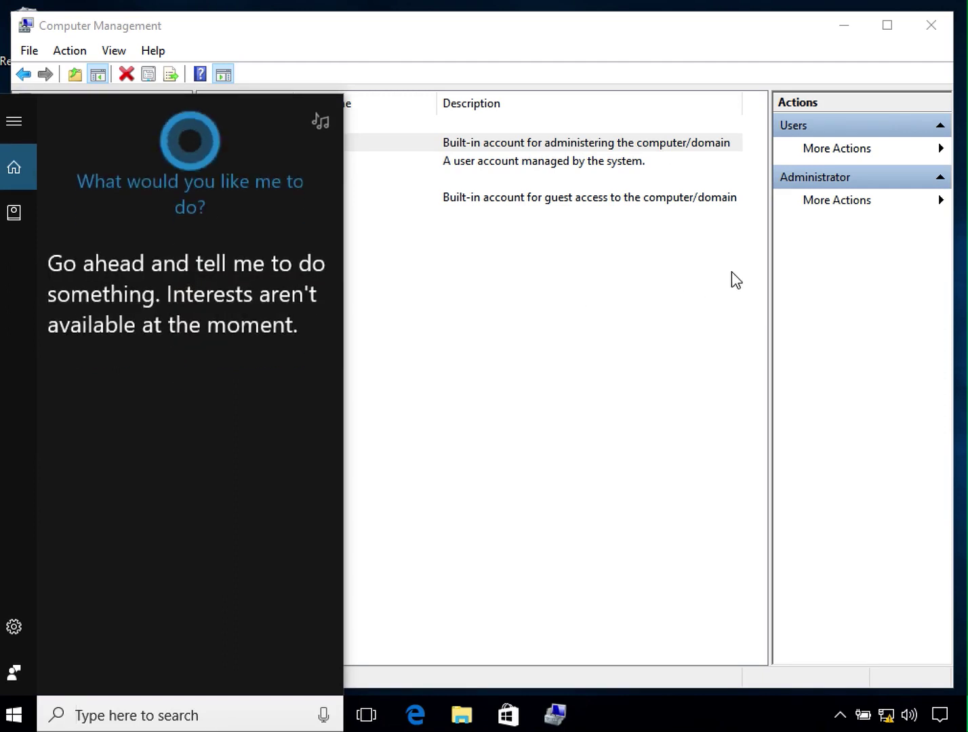
- Open Command Prompt from a 'cmd' search, then close the non-elevated window
text(c)
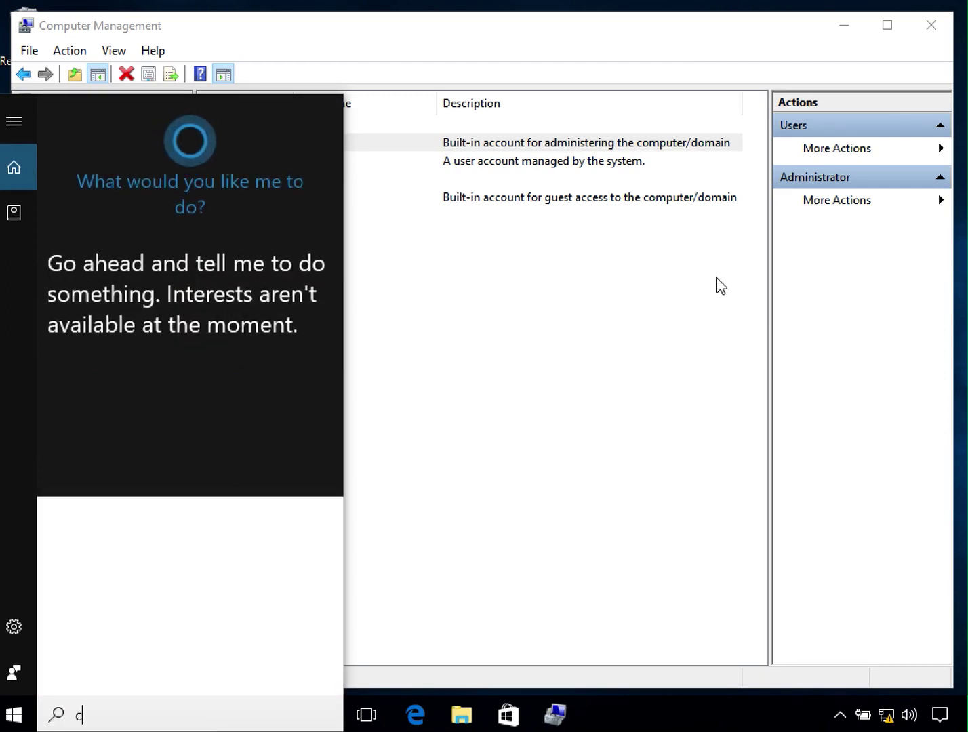
text(md)
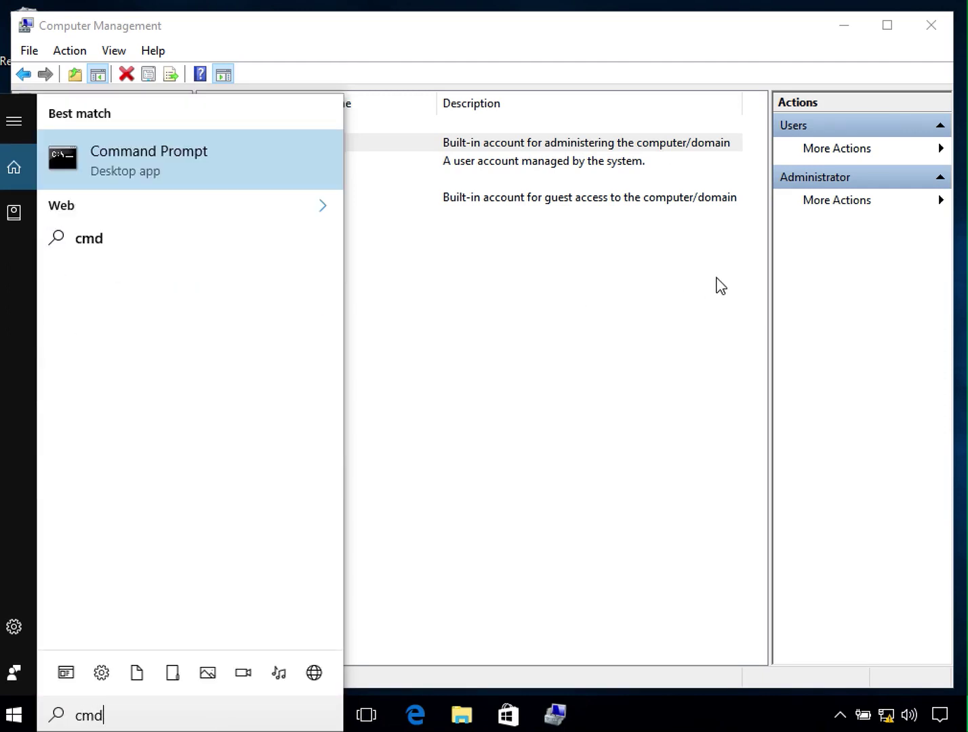
click(258, 167)
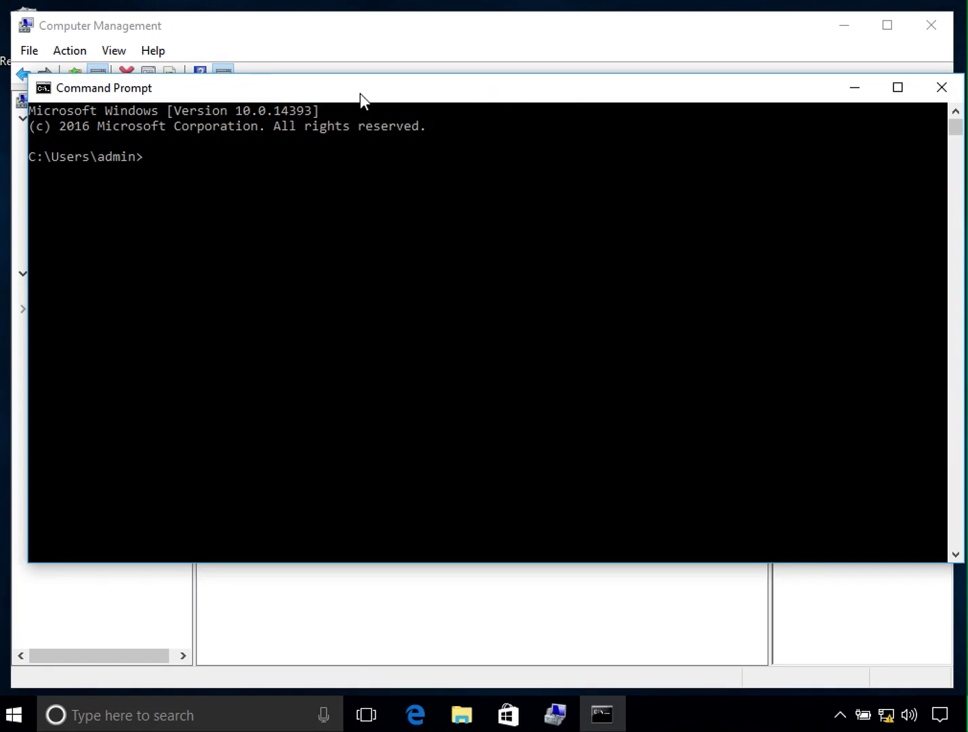
click(942, 89)
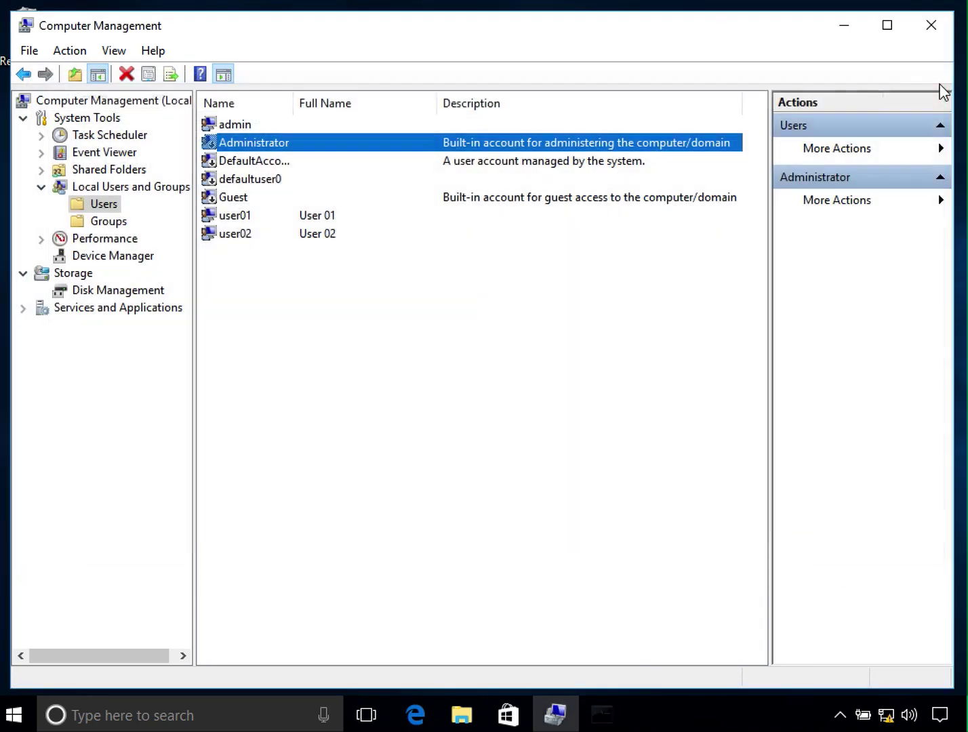
- Search 'cmd' again and run Command Prompt as administrator, approving the UAC prompt
click(162, 715)
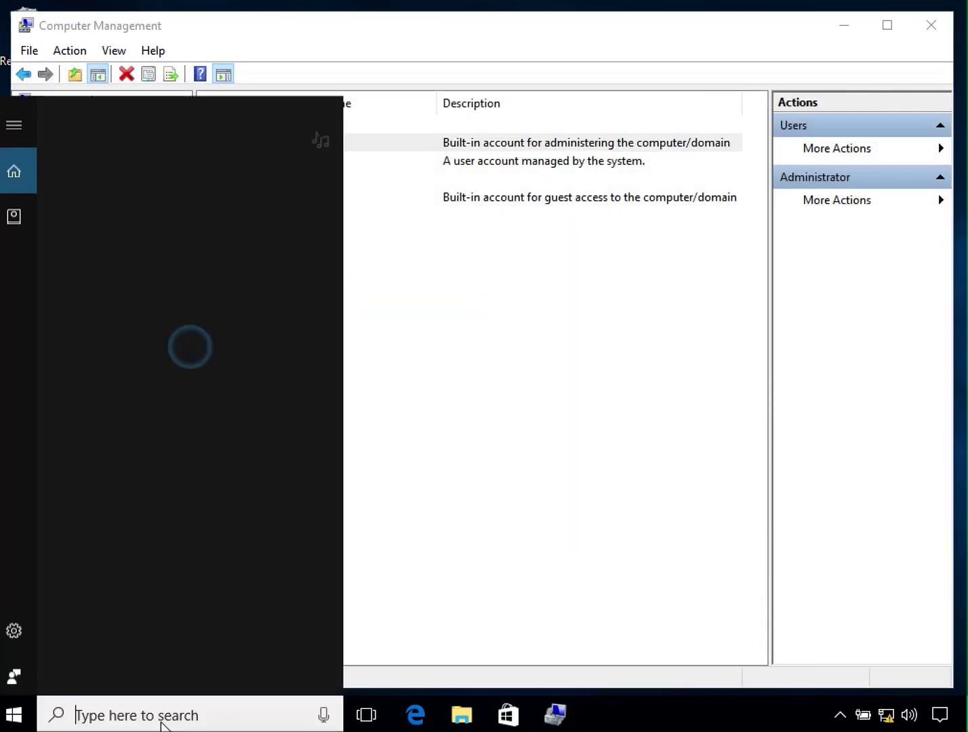
text(cmd)
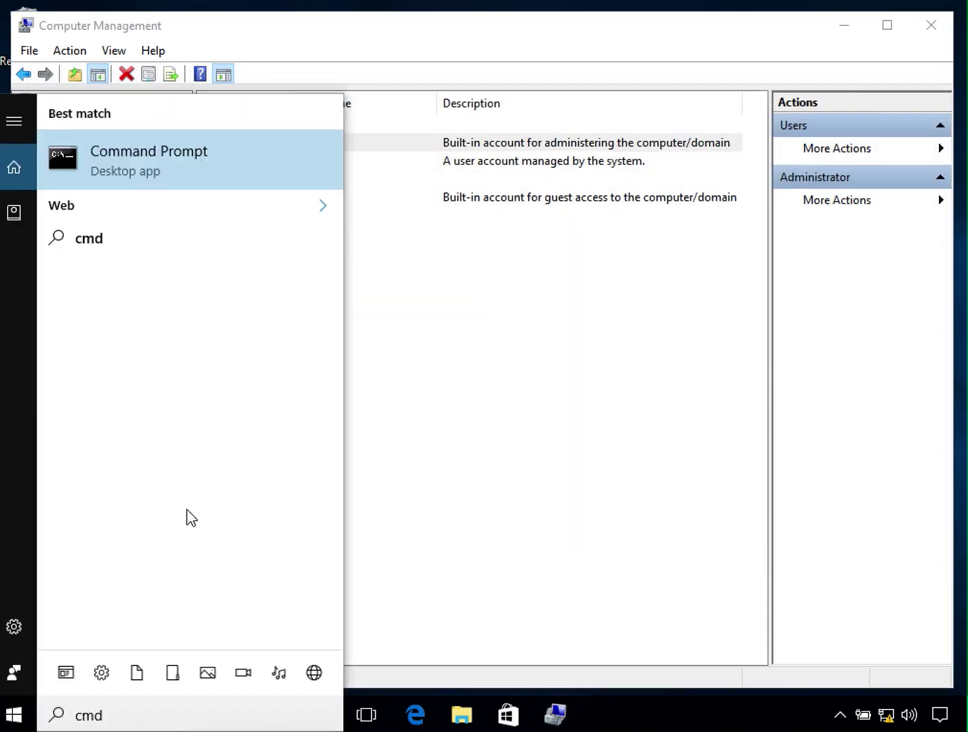
right_click(190, 147)
click(221, 163)
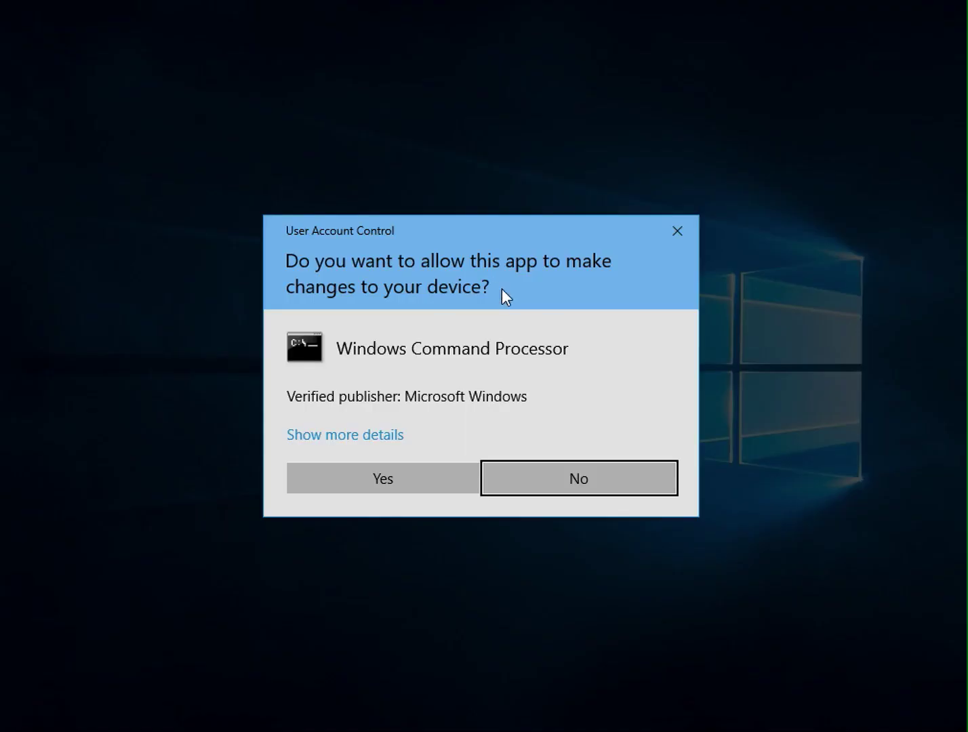
click(385, 479)
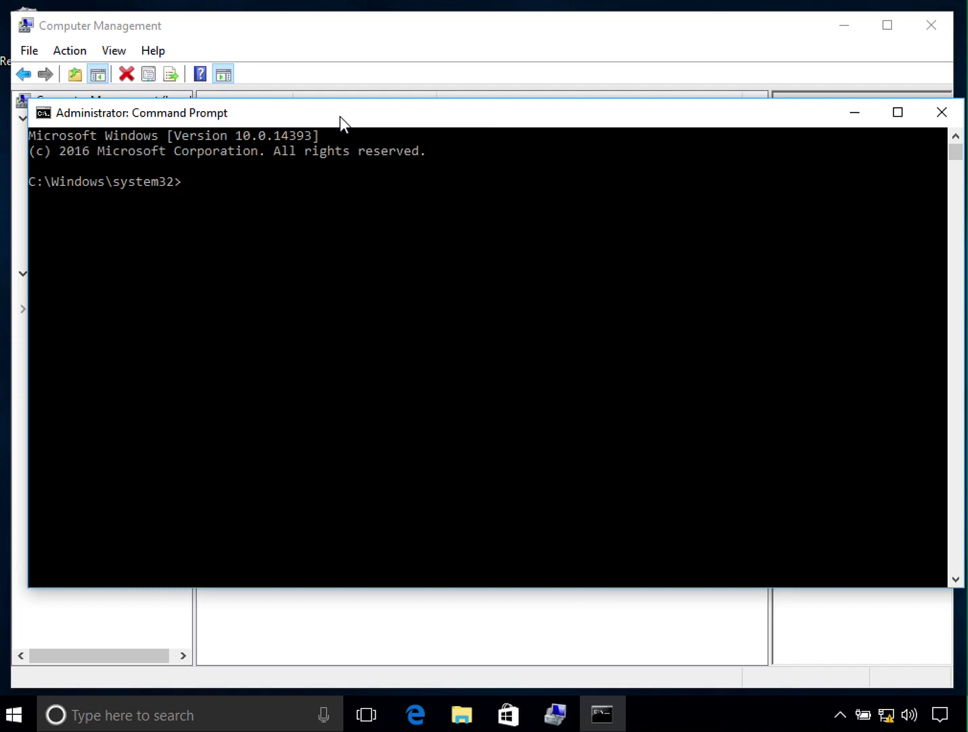
- Run whoami and match the admin user name against the Computer Management Users list
text(whoami)
key(Return)
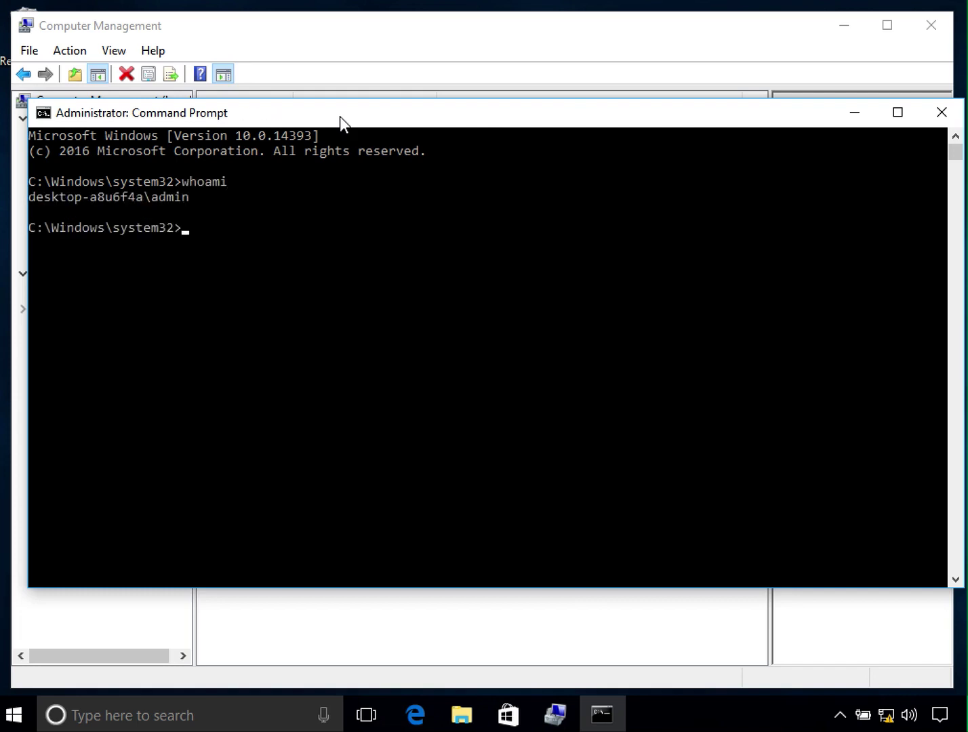
drag(191, 194, 151, 196)
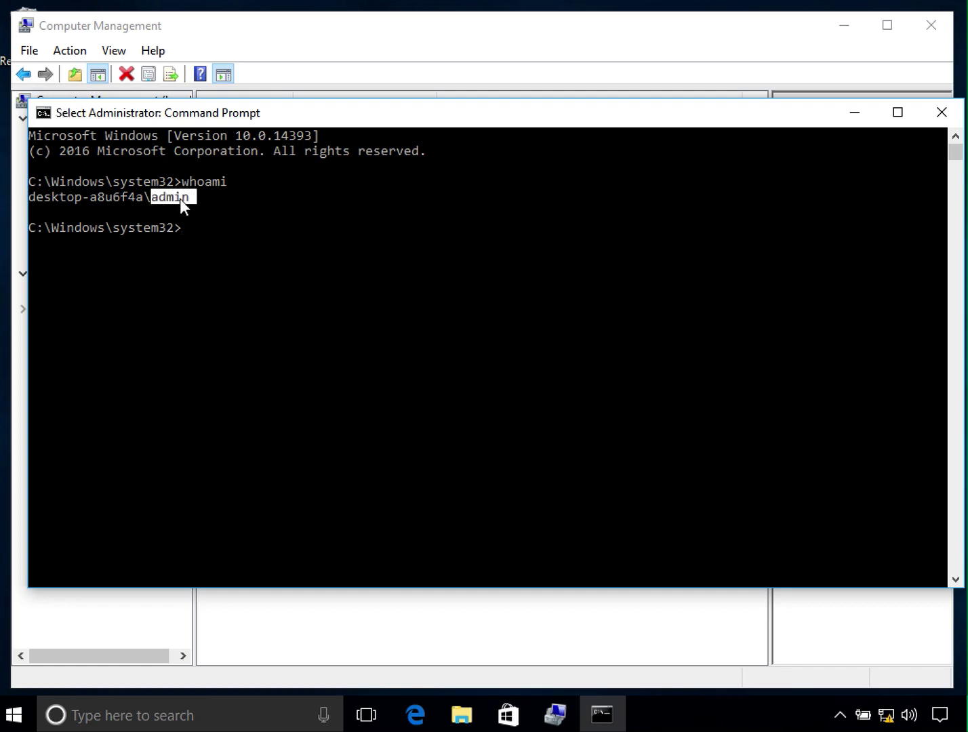
click(440, 33)
click(248, 127)
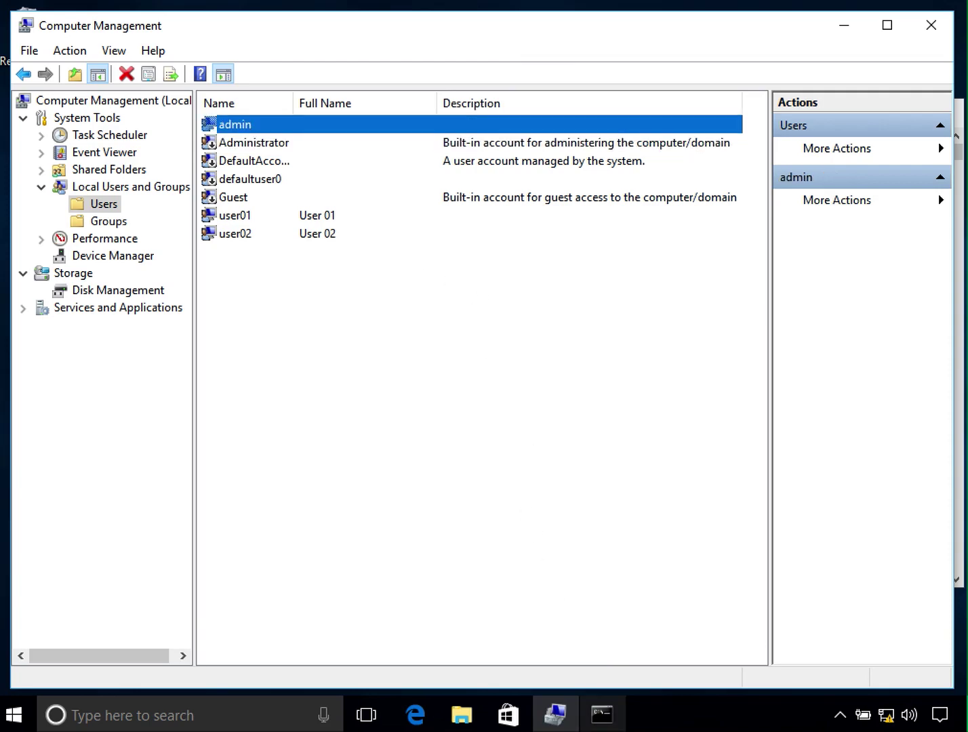
click(610, 722)
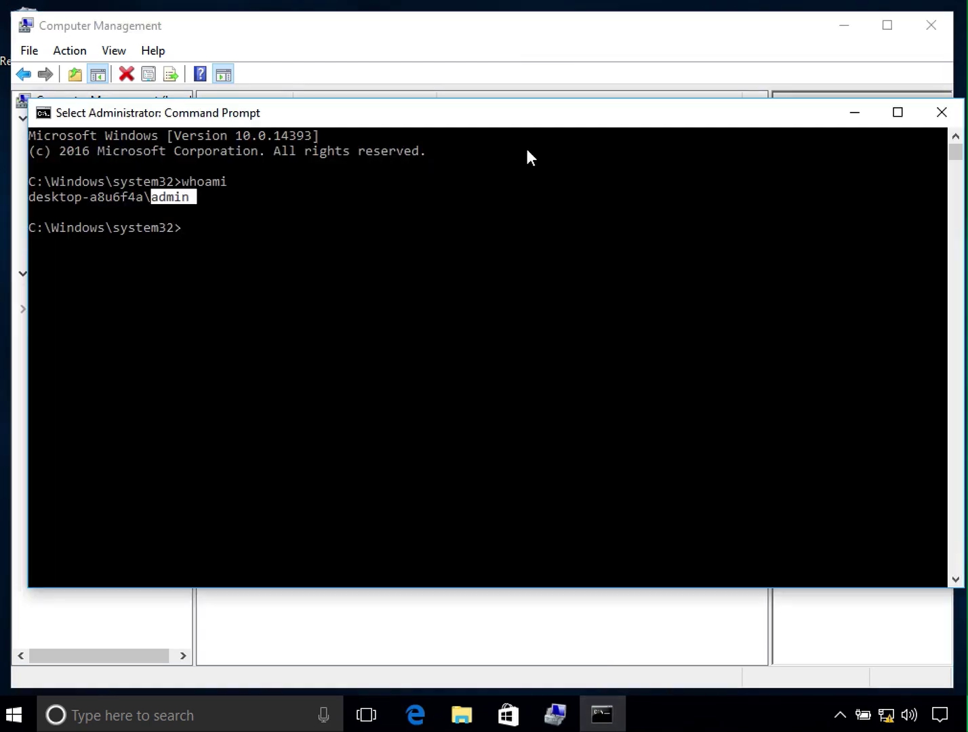
- Clear the console, run 'net user', and compare the accounts with Computer Management
text(cls)
key(Return)
text(net user)
key(Return)
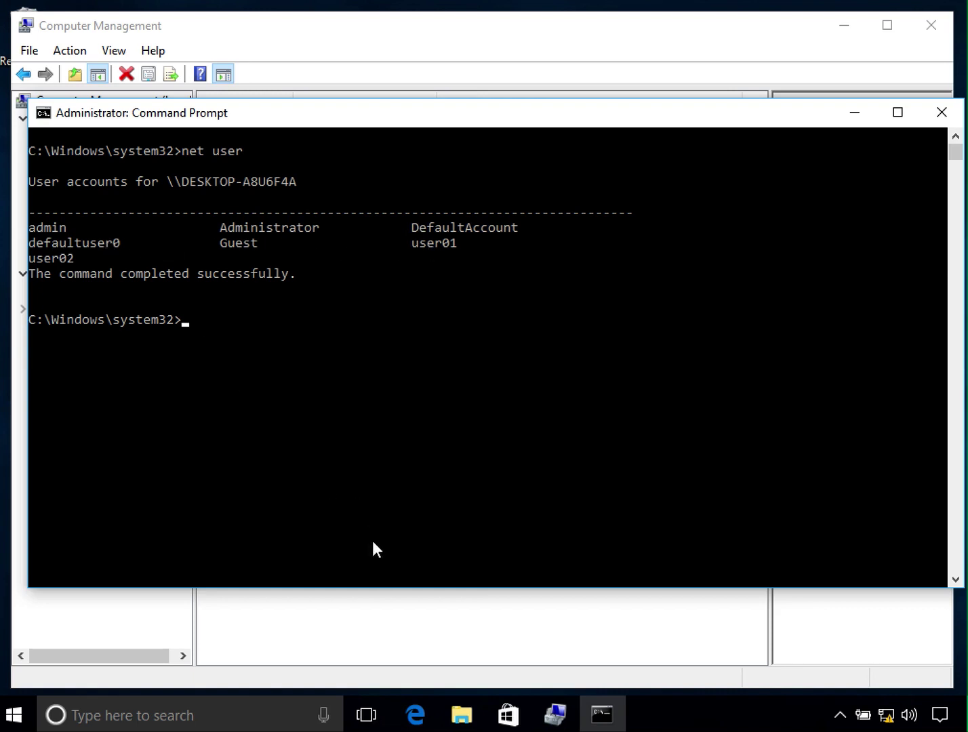
click(372, 607)
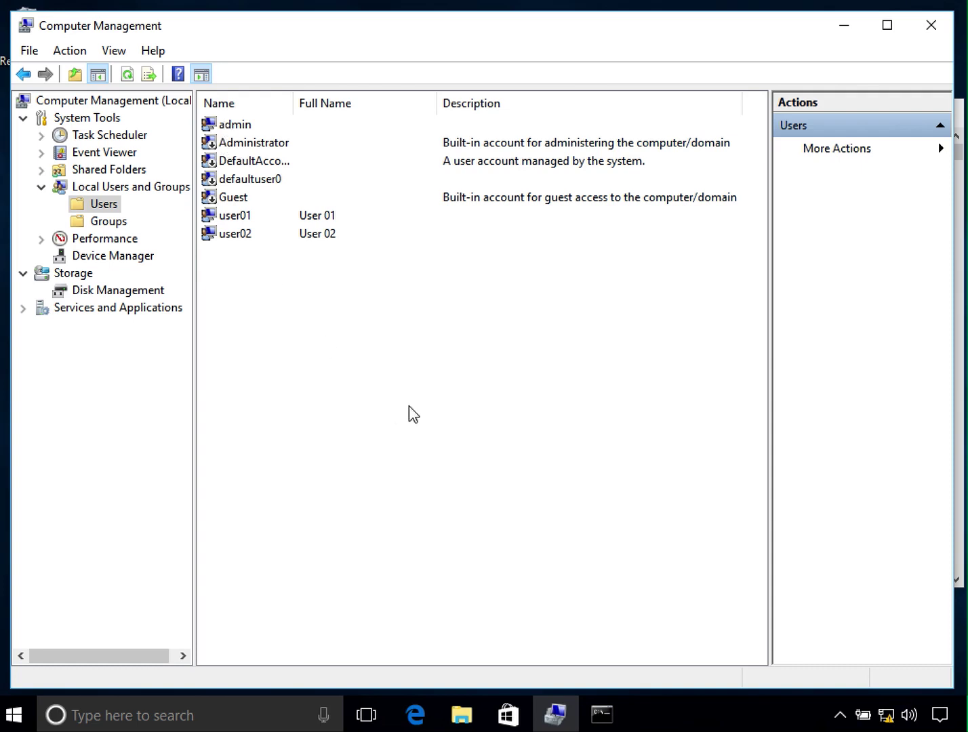
click(601, 713)
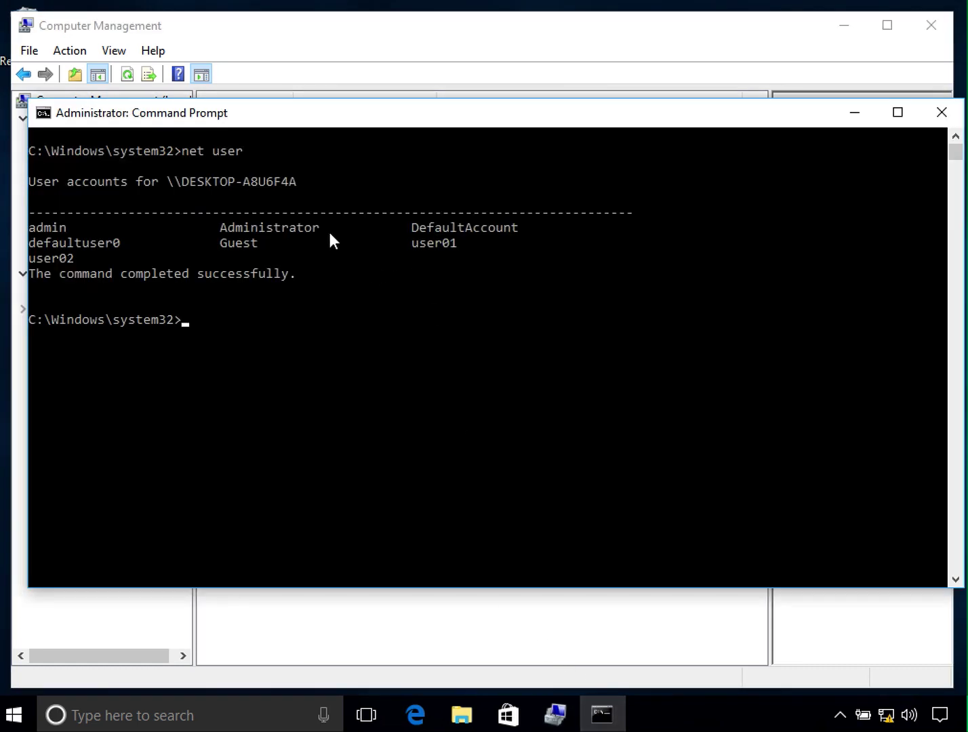
- Clear the console with cls and start typing 'net user Administrator' at the prompt
drag(244, 152, 205, 151)
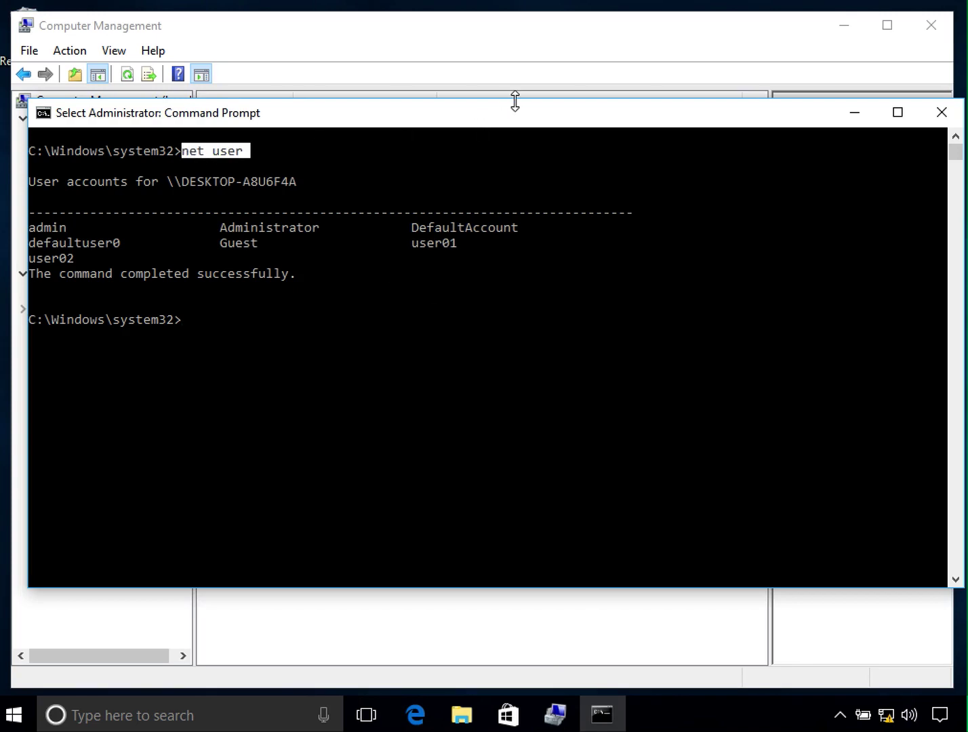
text(cls)
key(Return)
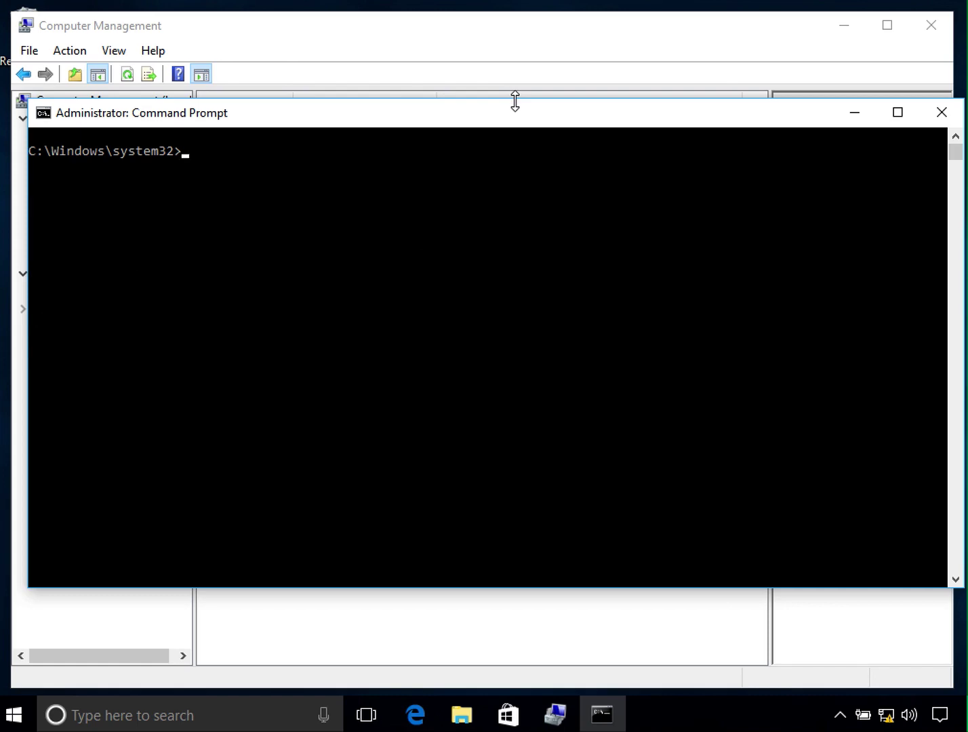
text(net user Administrator /active:yes)
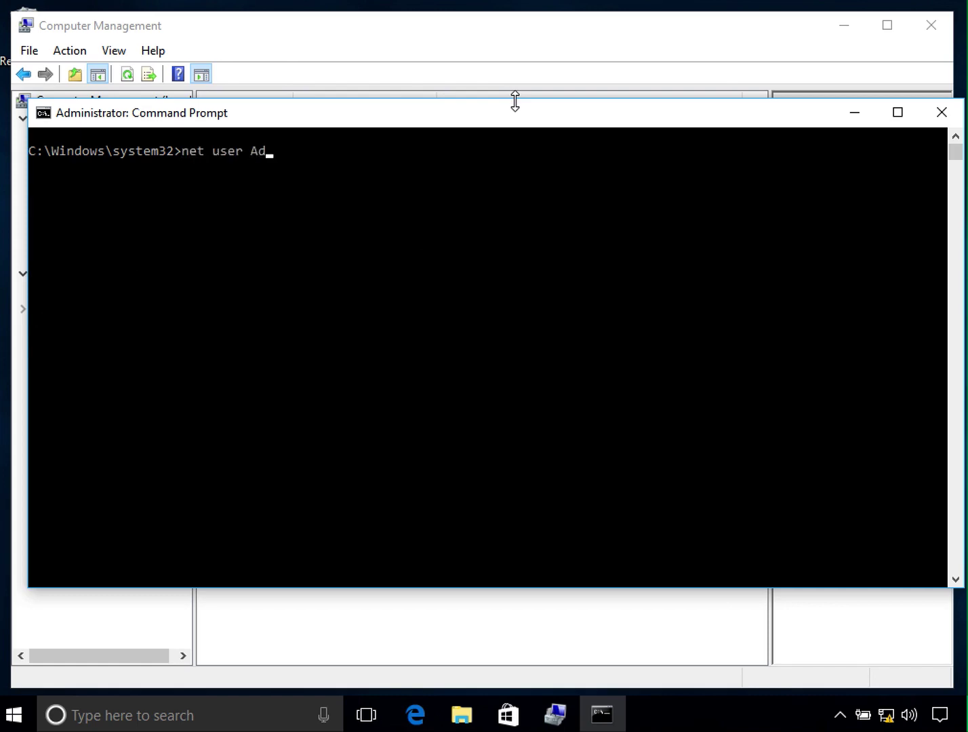
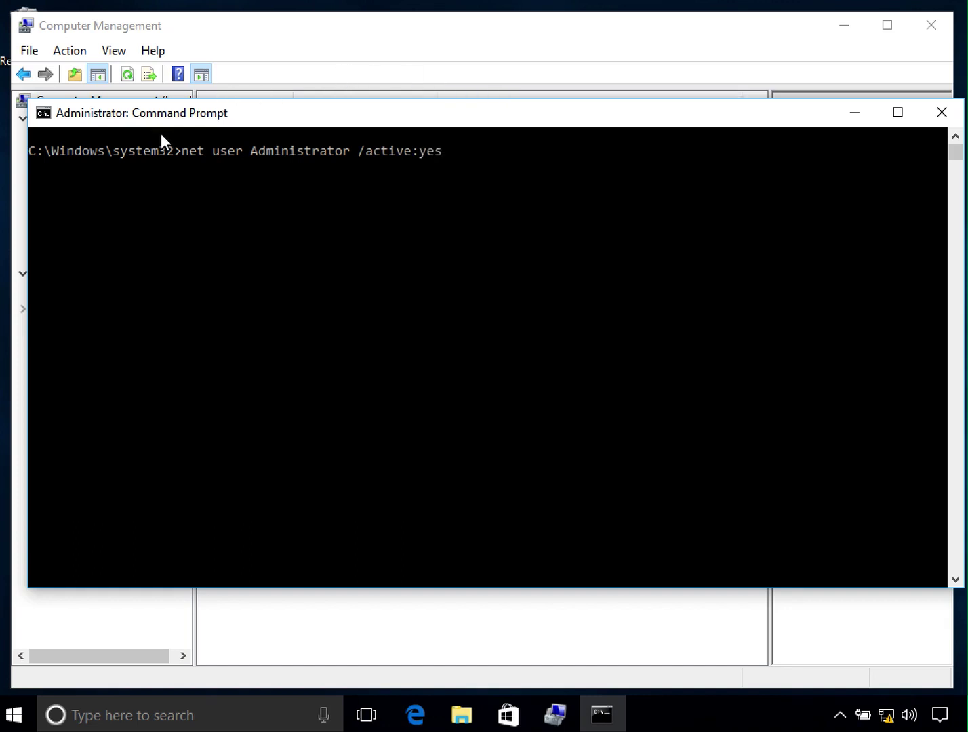
- Run net user Administrator /active:yes to enable the built-in Administrator account
drag(184, 149, 405, 148)
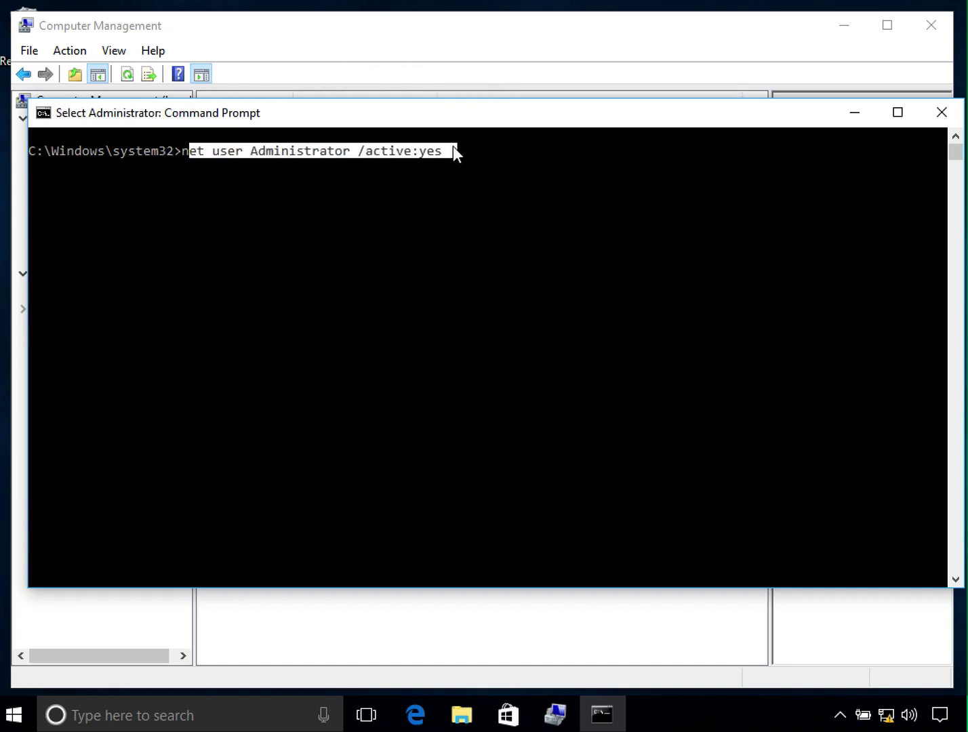
drag(185, 150, 402, 152)
key(Return)
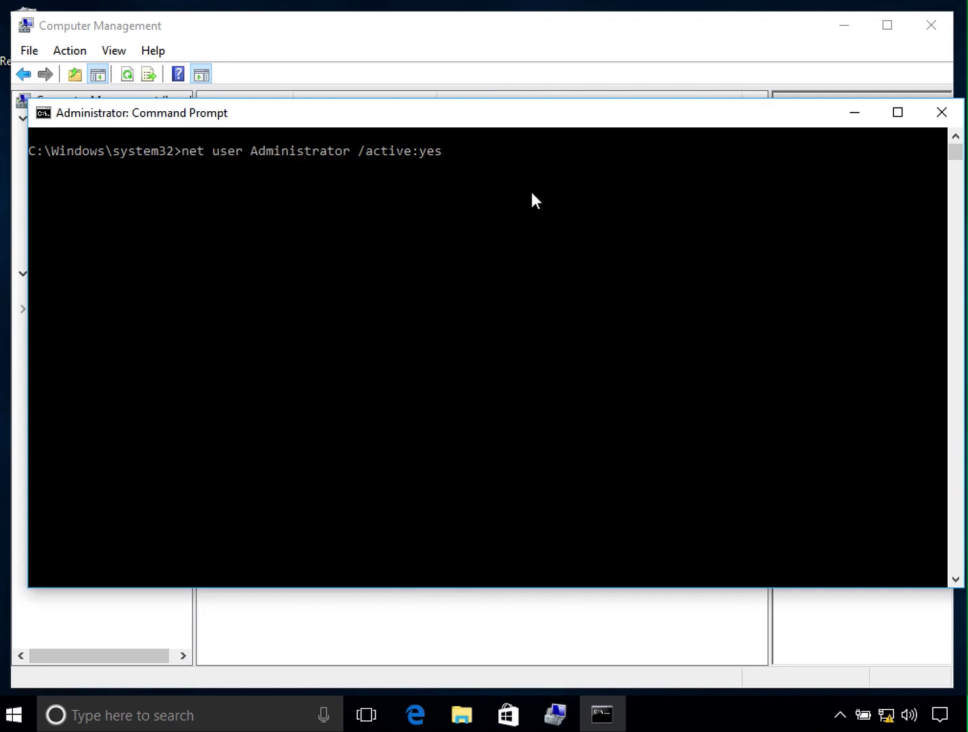
key(Return)
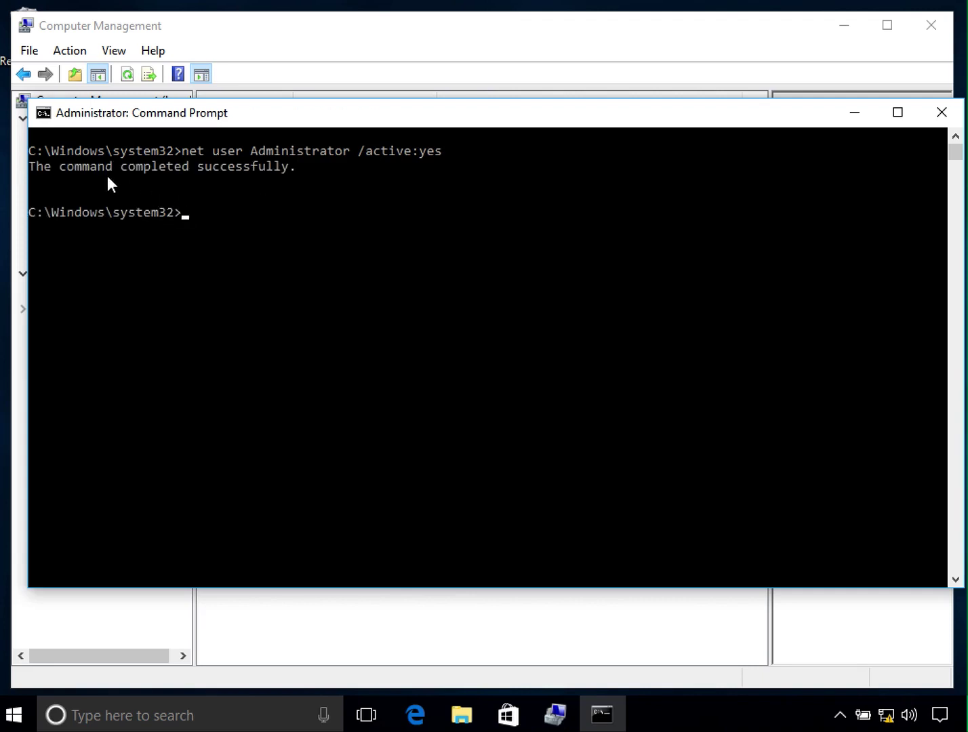
click(548, 22)
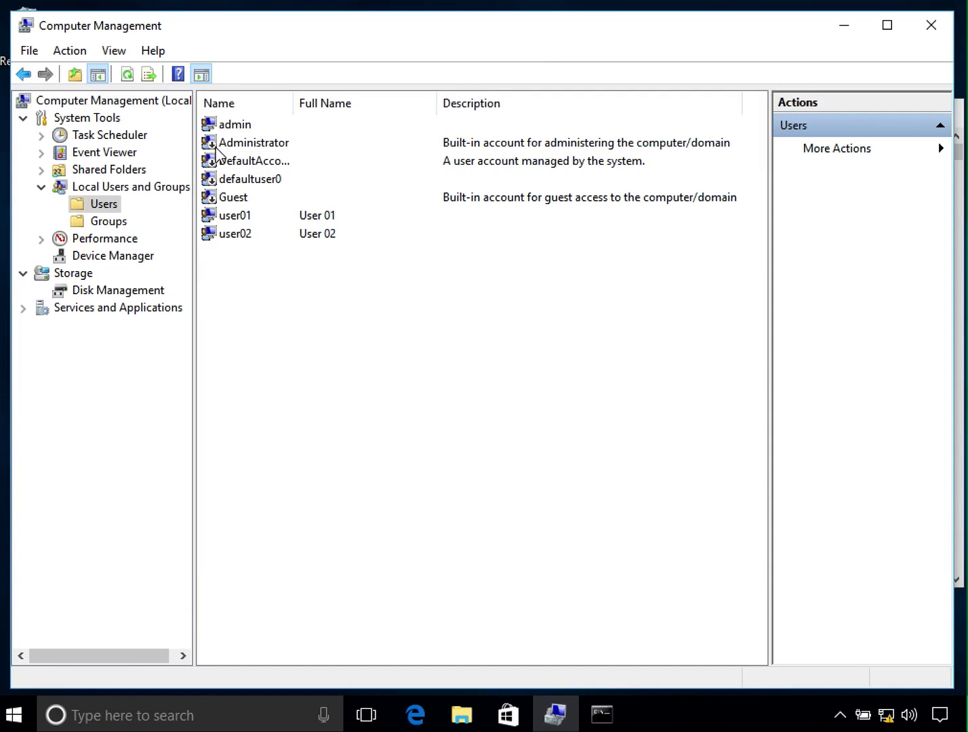
right_click(355, 310)
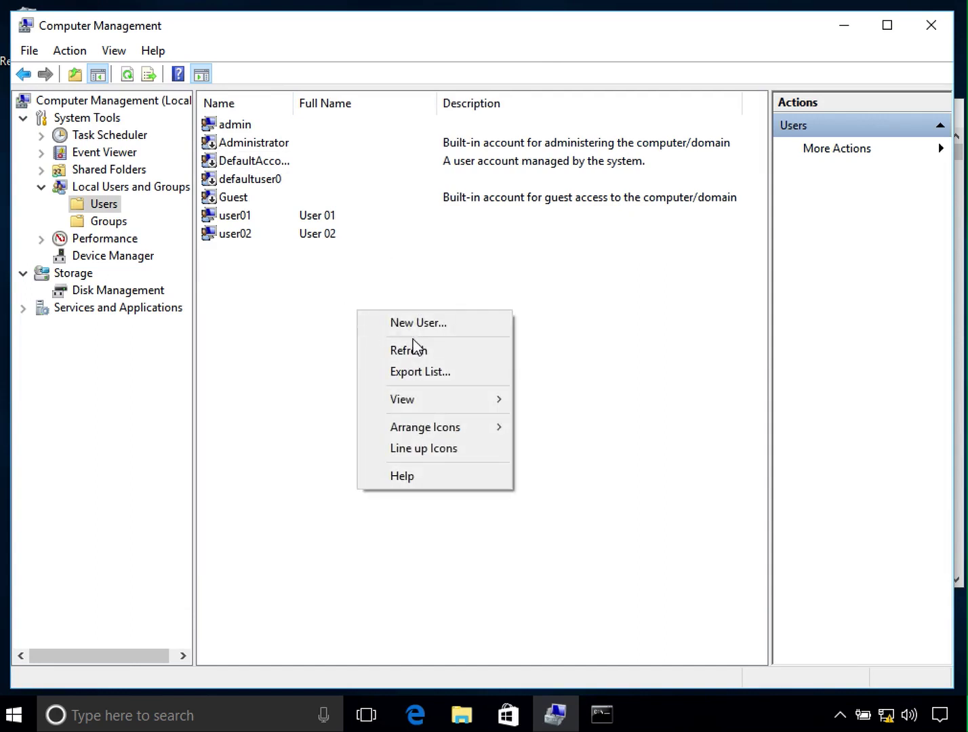
click(413, 343)
click(247, 128)
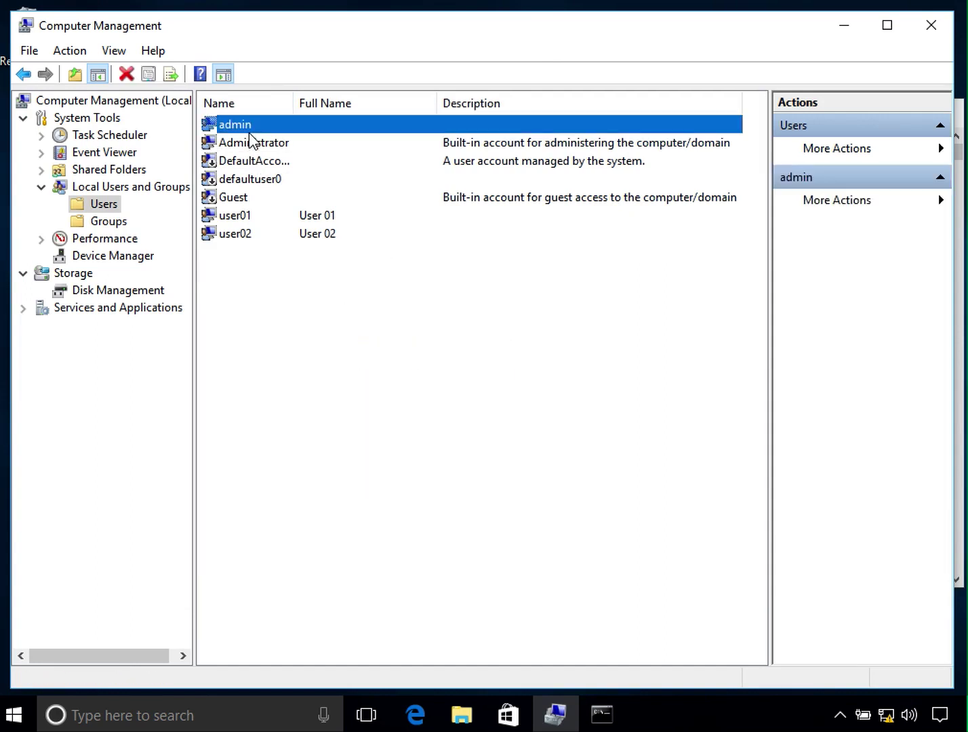
click(221, 144)
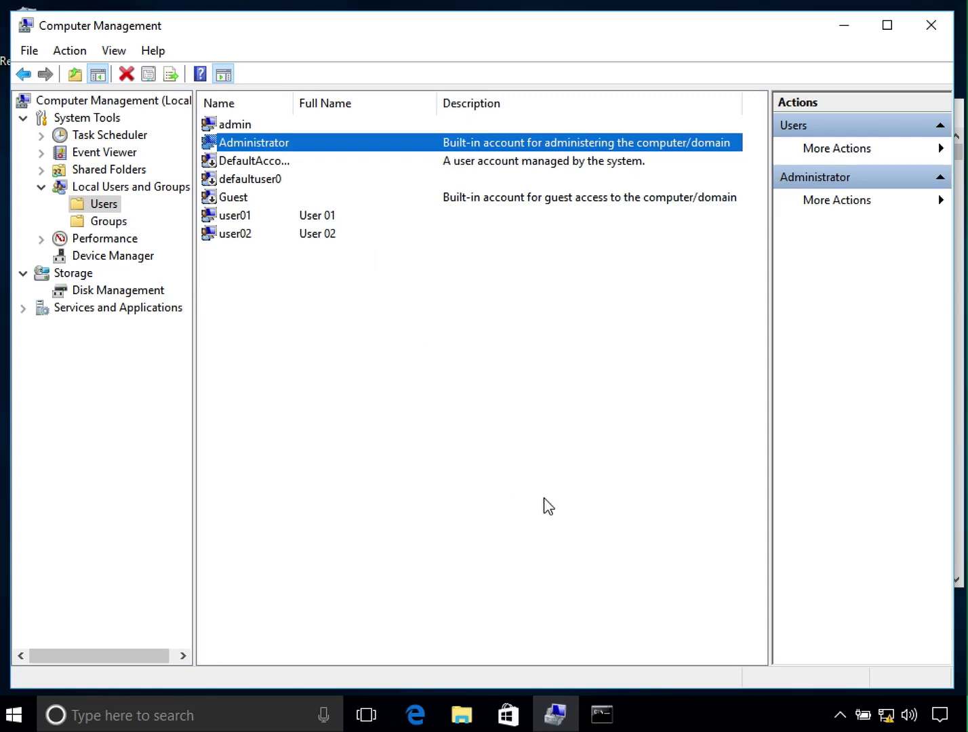
click(605, 717)
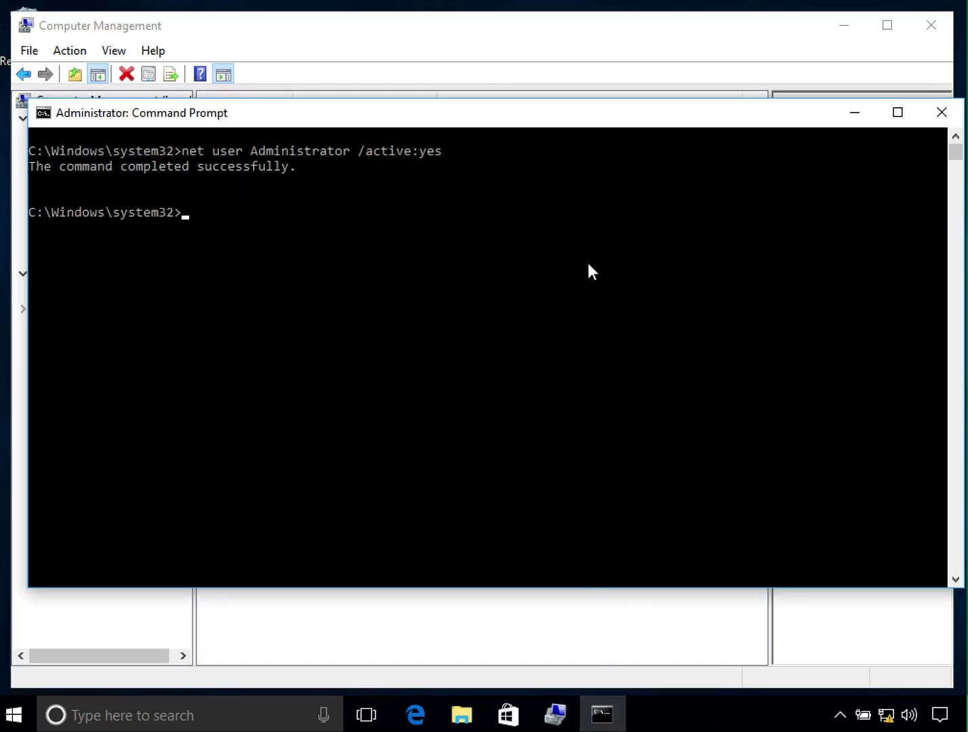
- Shift the Command Prompt window up and left, then bring Computer Management to the front
drag(584, 126, 574, 86)
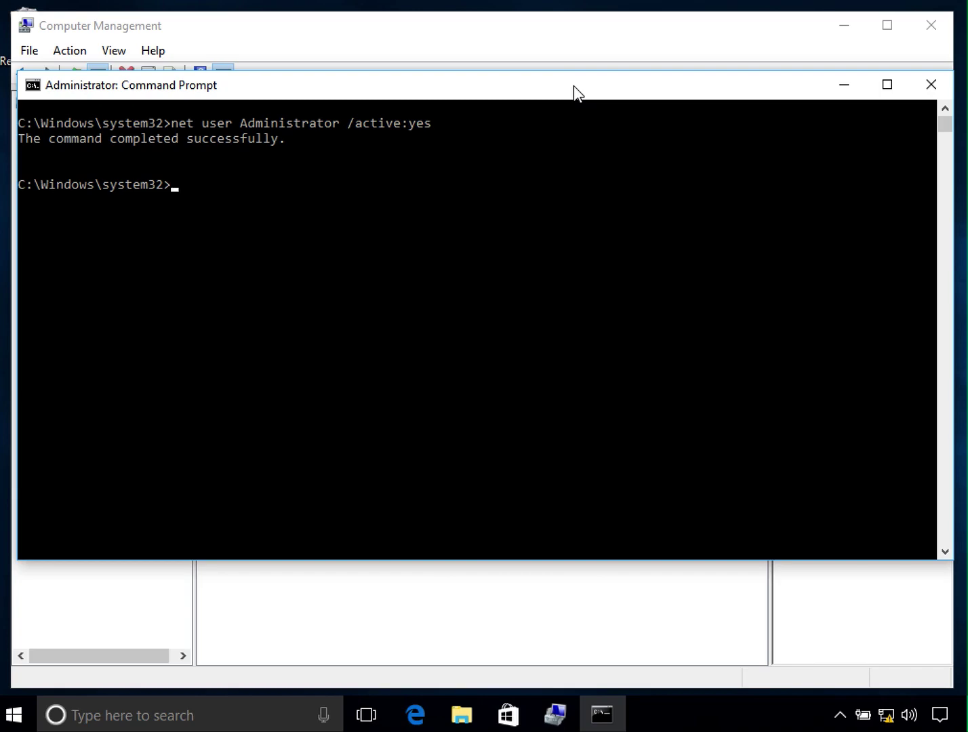
click(568, 35)
right_click(283, 147)
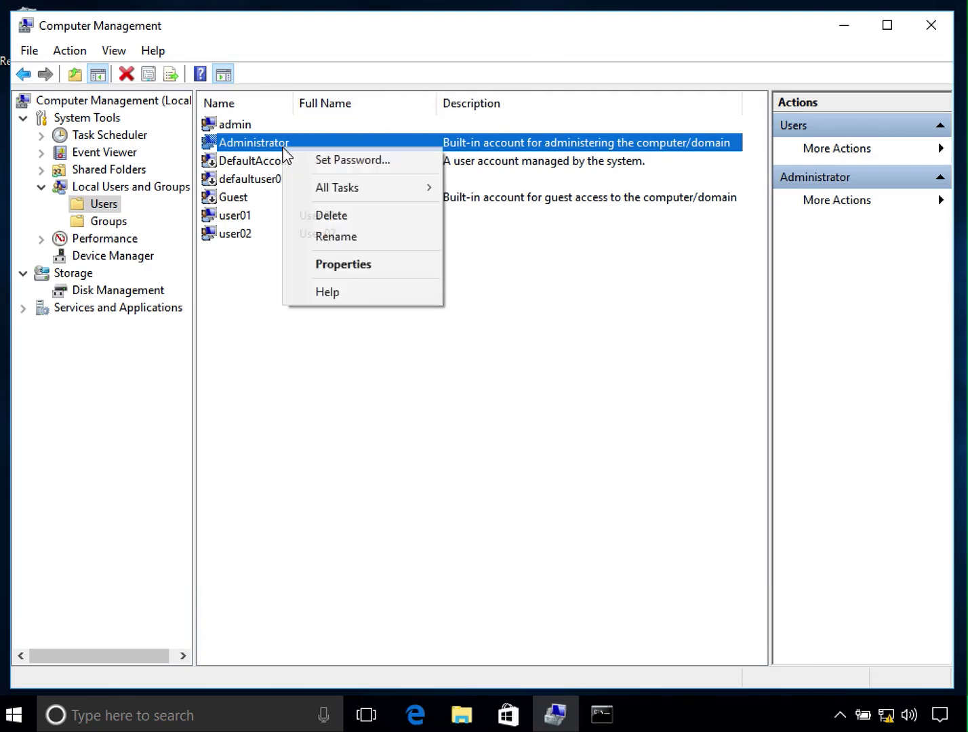
click(353, 162)
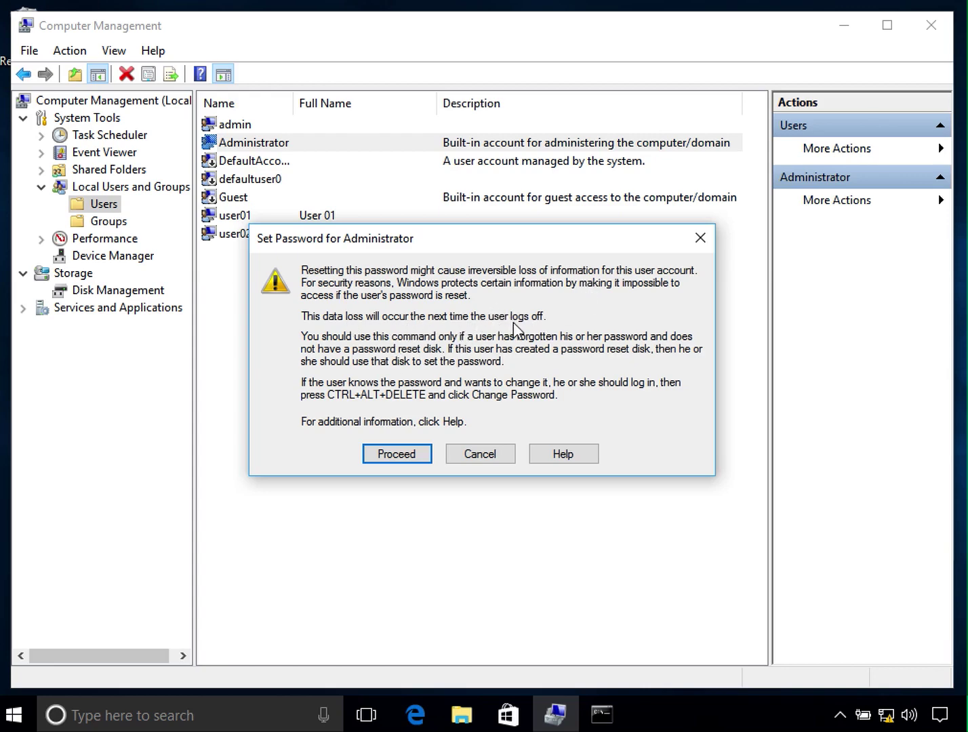
click(415, 456)
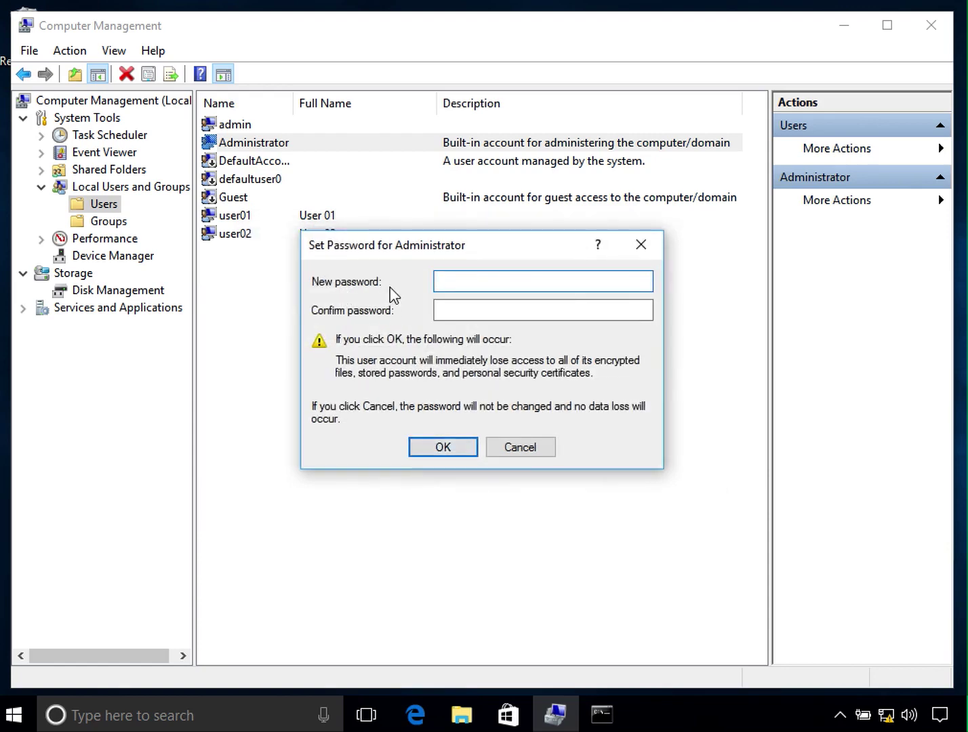
click(534, 446)
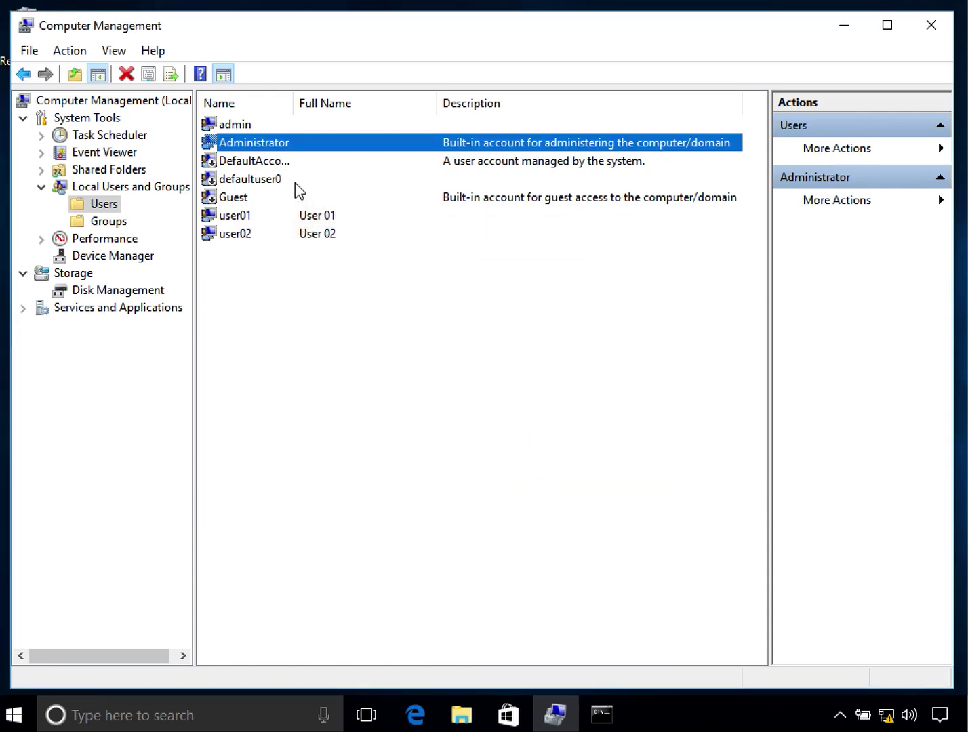
- Return to Command Prompt and begin typing the 'net user' command for the password reset
click(601, 714)
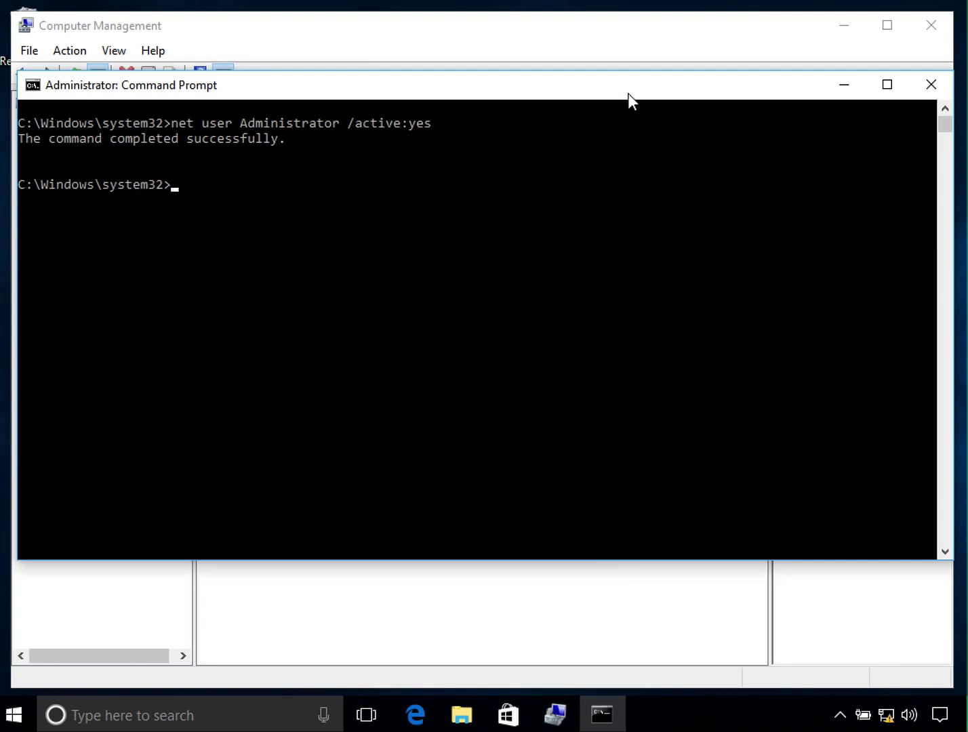
text(nwr y)
key(BackSpace)
key(BackSpace)
key(BackSpace)
key(BackSpace)
text(et user Administrator *)
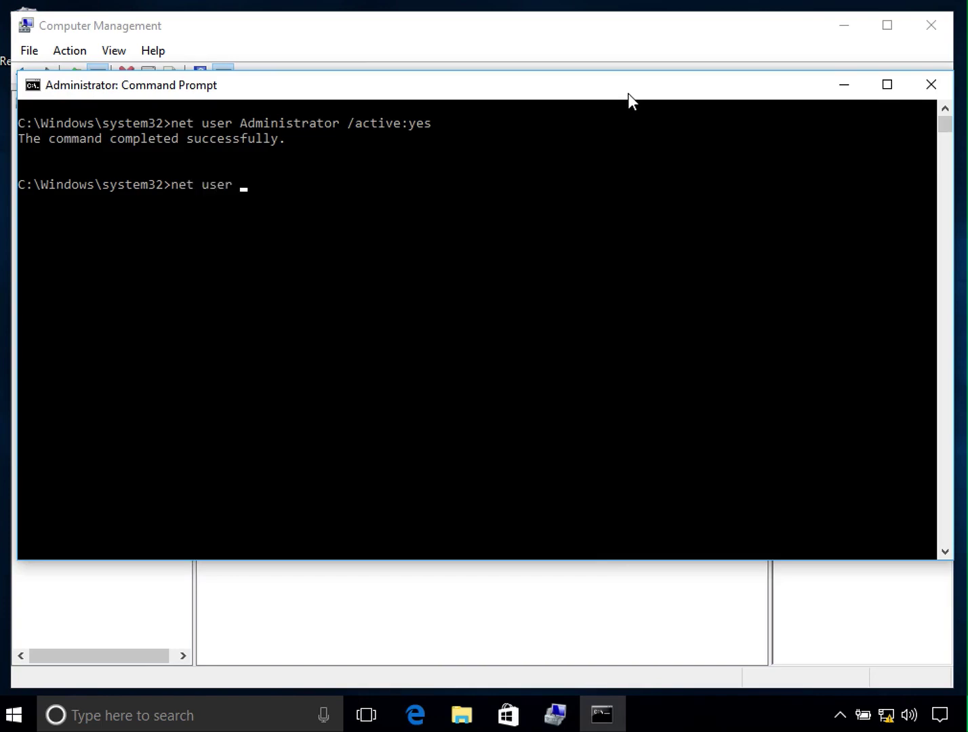
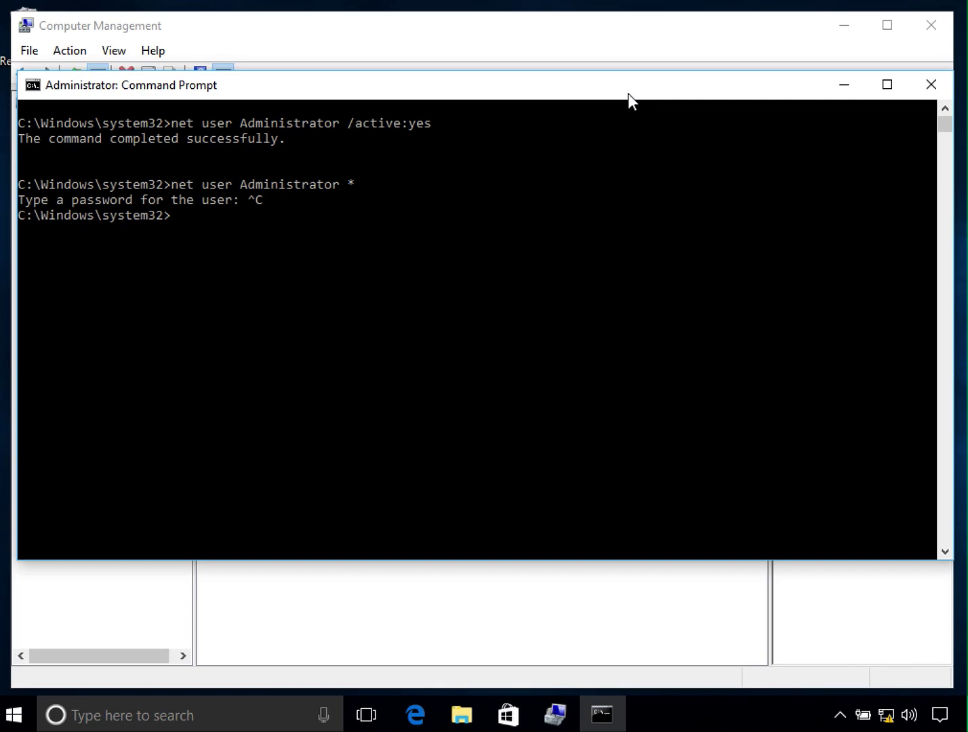
- Clear the screen and display the Administrator account's details with net user Administrator
text(cls)
key(Return)
text(net)
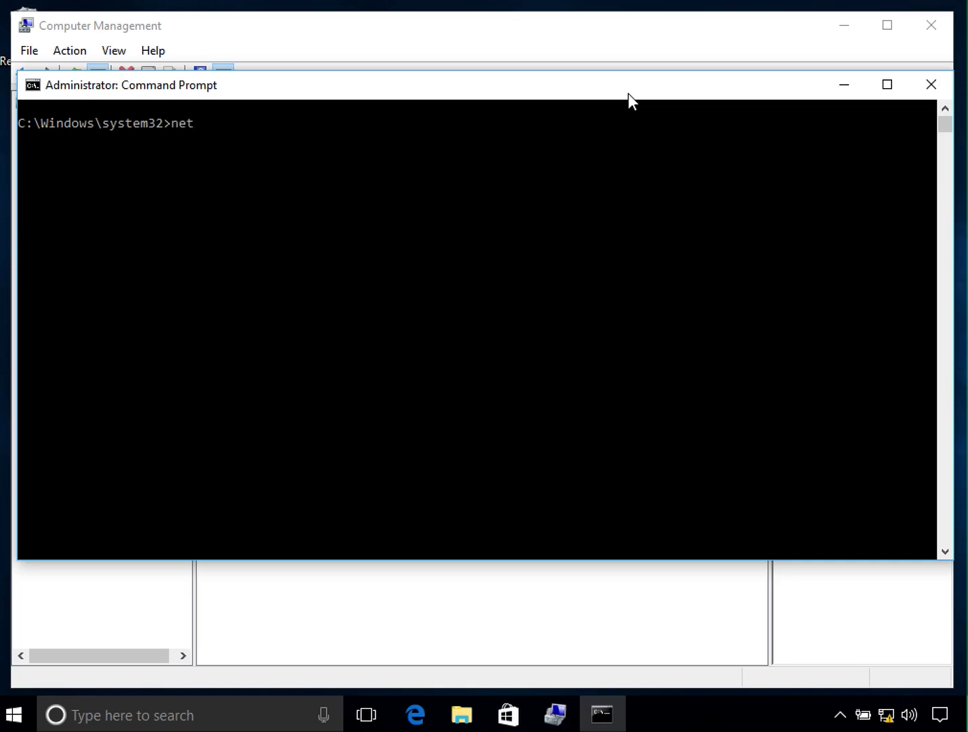
text( user Administrator)
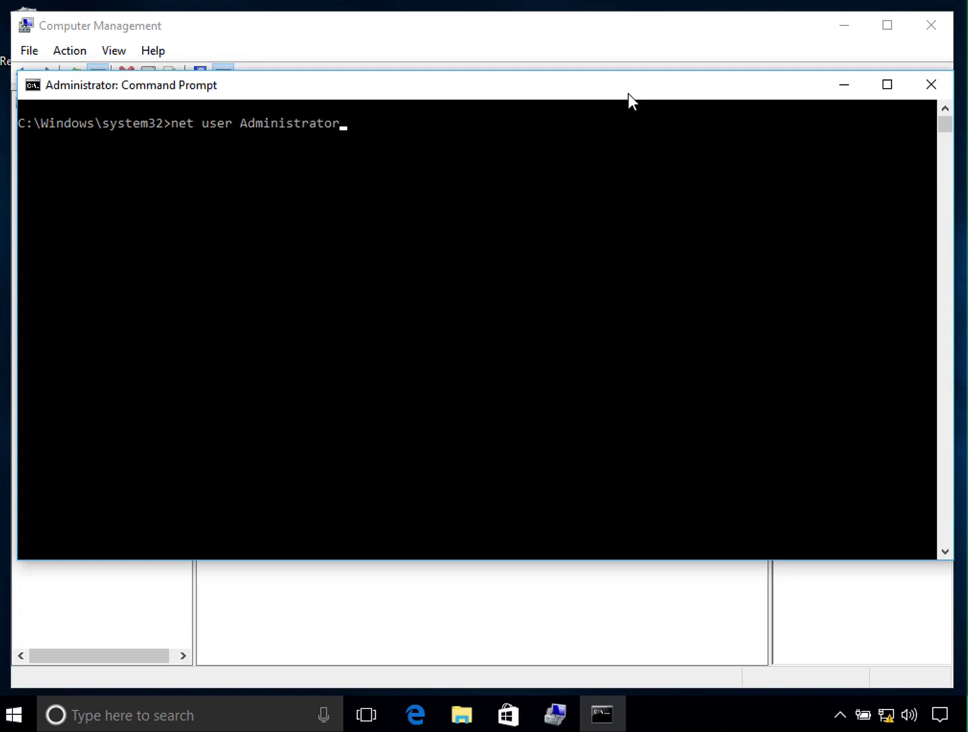
key(Return)
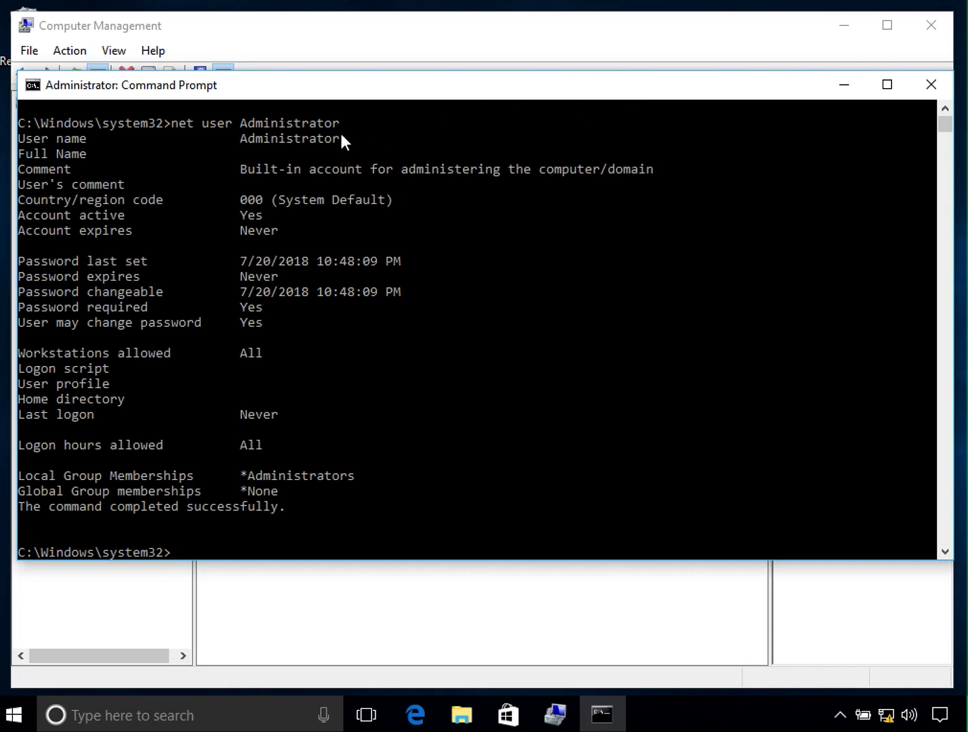
- Highlight the user name, account and password expiry 'Never' values, and *Administrators membership
drag(339, 140, 439, 171)
click(335, 231)
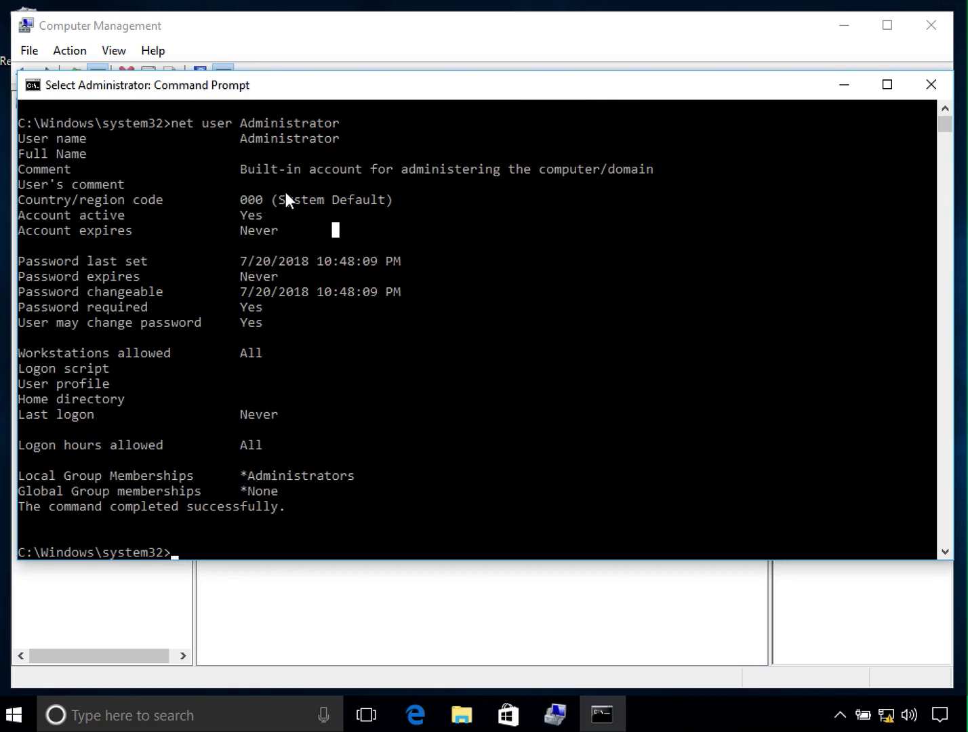
click(247, 229)
drag(272, 231, 306, 265)
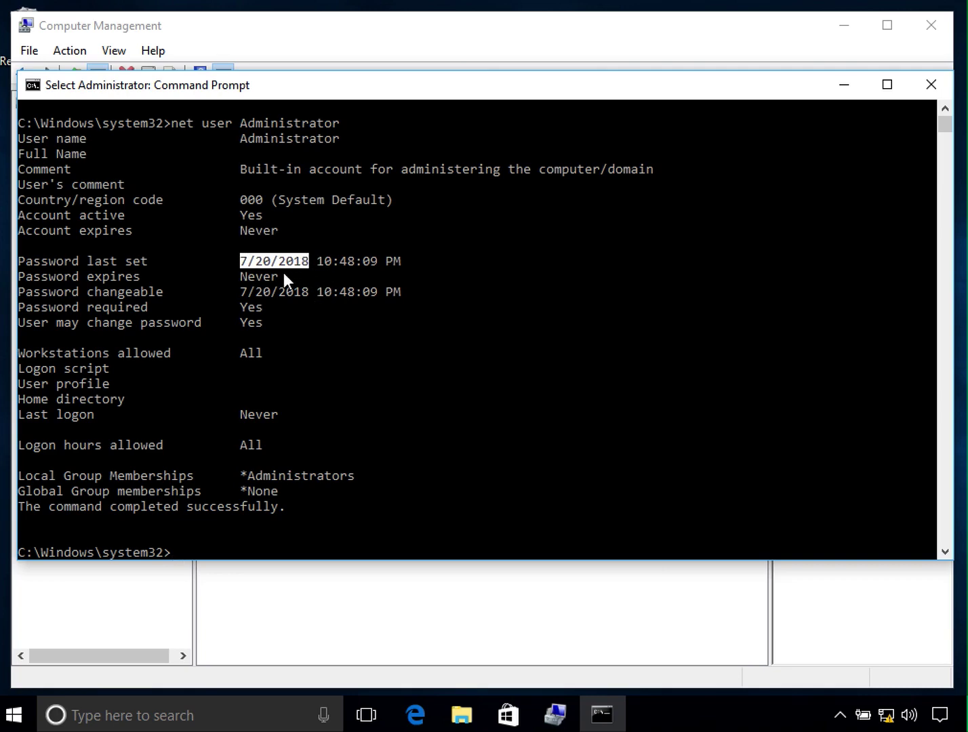
drag(252, 276, 242, 275)
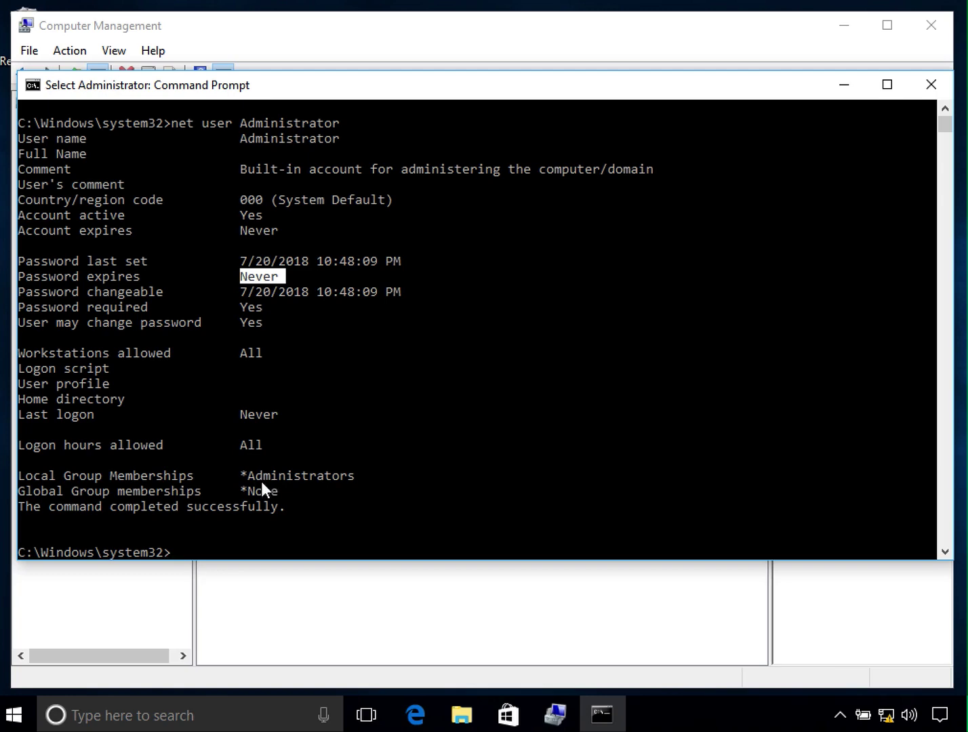
drag(242, 475, 354, 475)
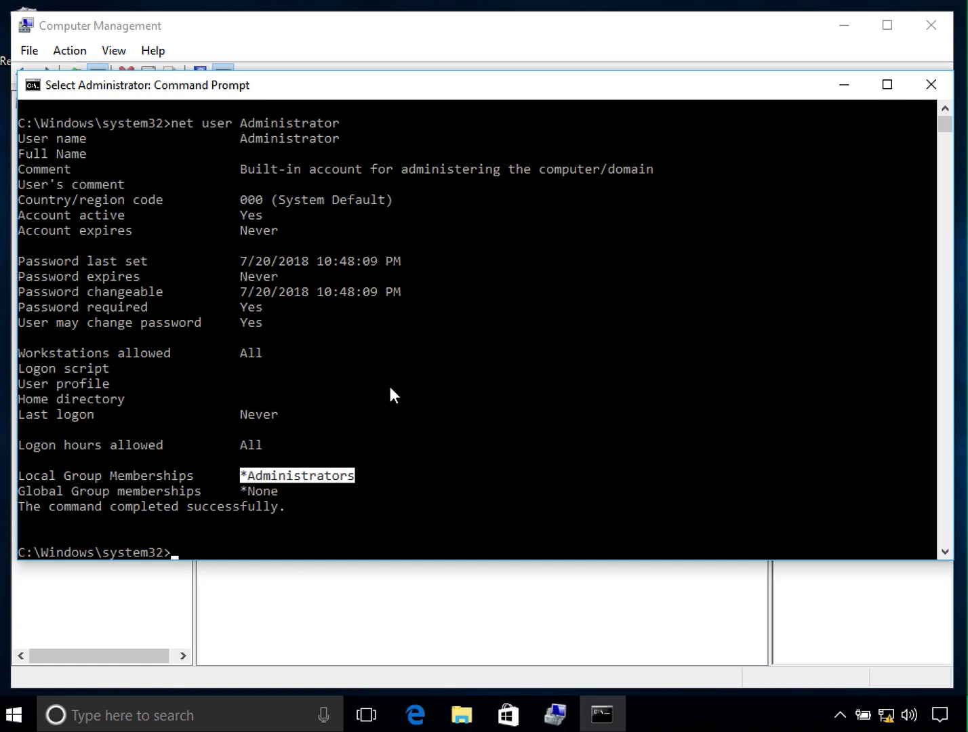
- Clear the screen and display the Guest account's details
text(cls)
key(Return)
text(net user Guest)
key(Return)
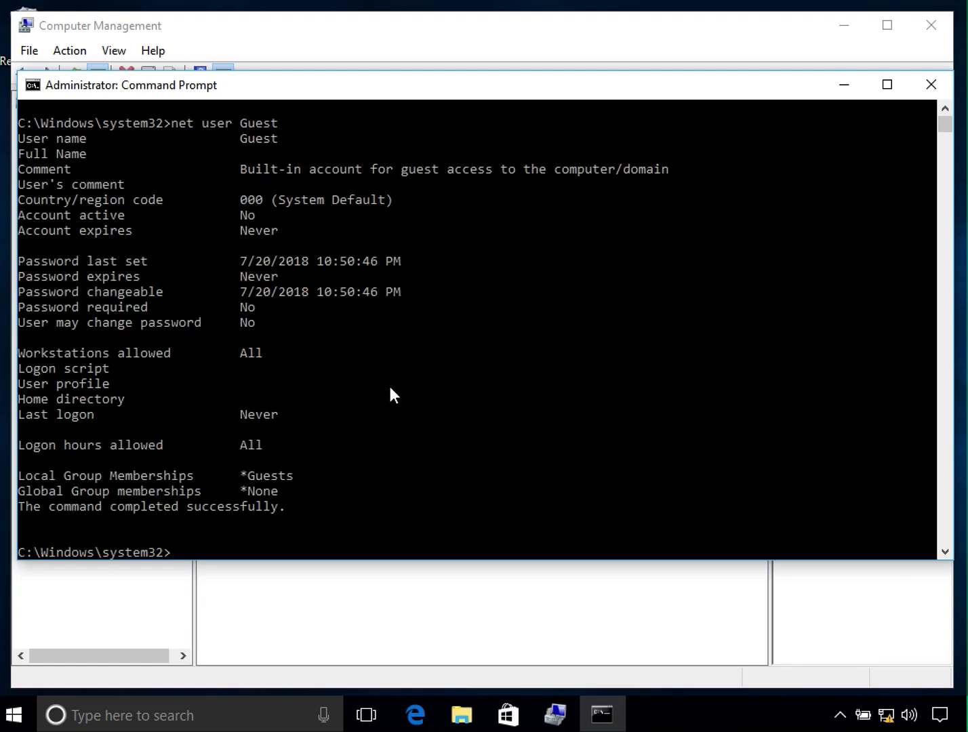
- Clear the screen and try deleting user01, which fails on the misspelled /delte option
text(cl)
text(s)
key(Return)
text(net user)
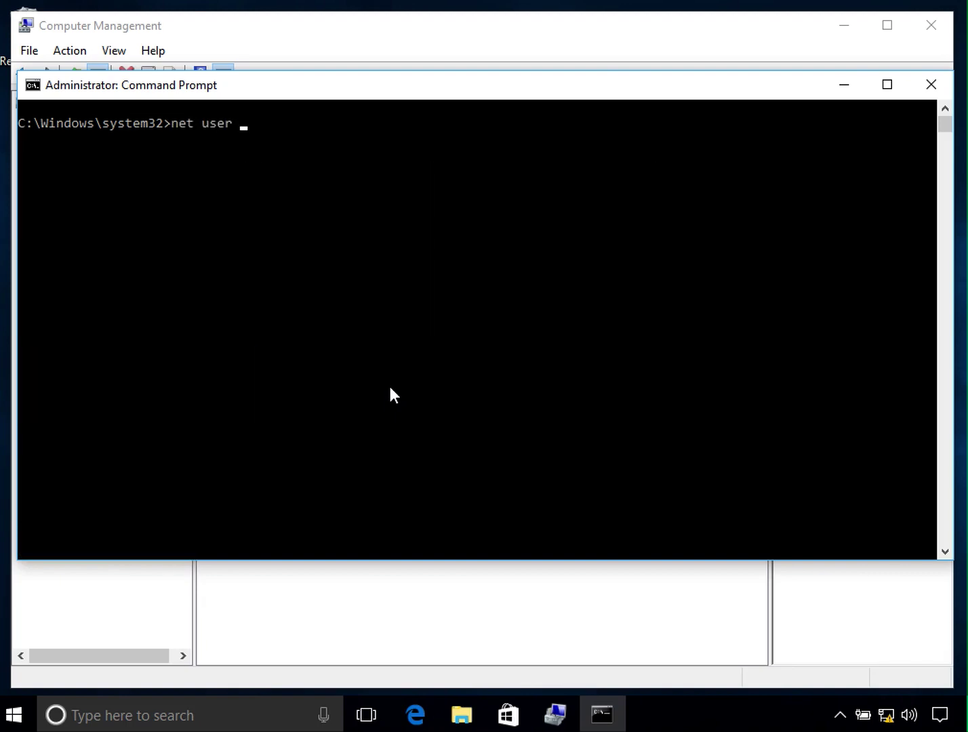
key(BackSpace)
key(BackSpace)
key(BackSpace)
key(BackSpace)
key(BackSpace)
key(BackSpace)
key(BackSpace)
key(BackSpace)
key(BackSpace)
text(net user user01 /delte)
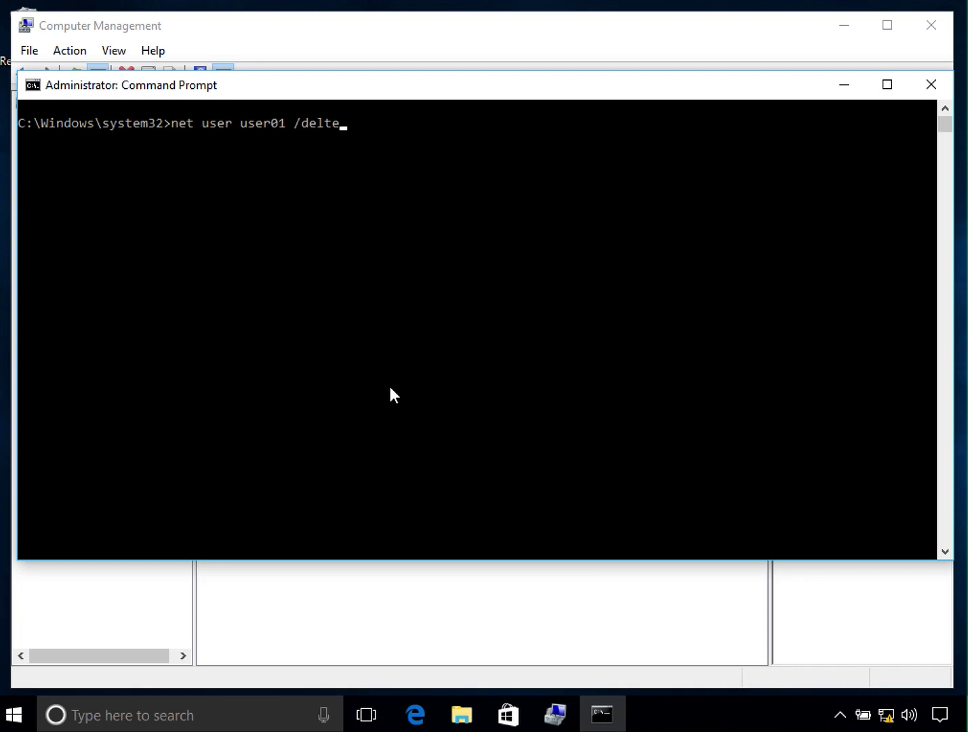
key(Return)
- Rerun the deletion with /delete to remove user01, then list the remaining local accounts
key(Up)
key(BackSpace)
key(BackSpace)
text(ete)
key(Return)
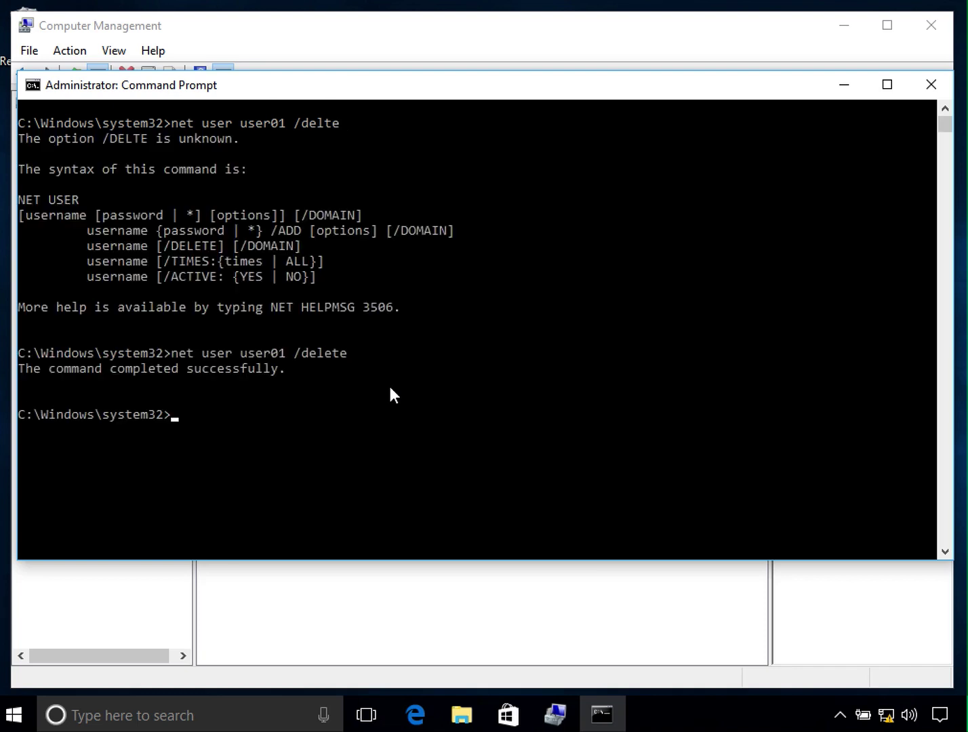
text(net user)
key(Return)
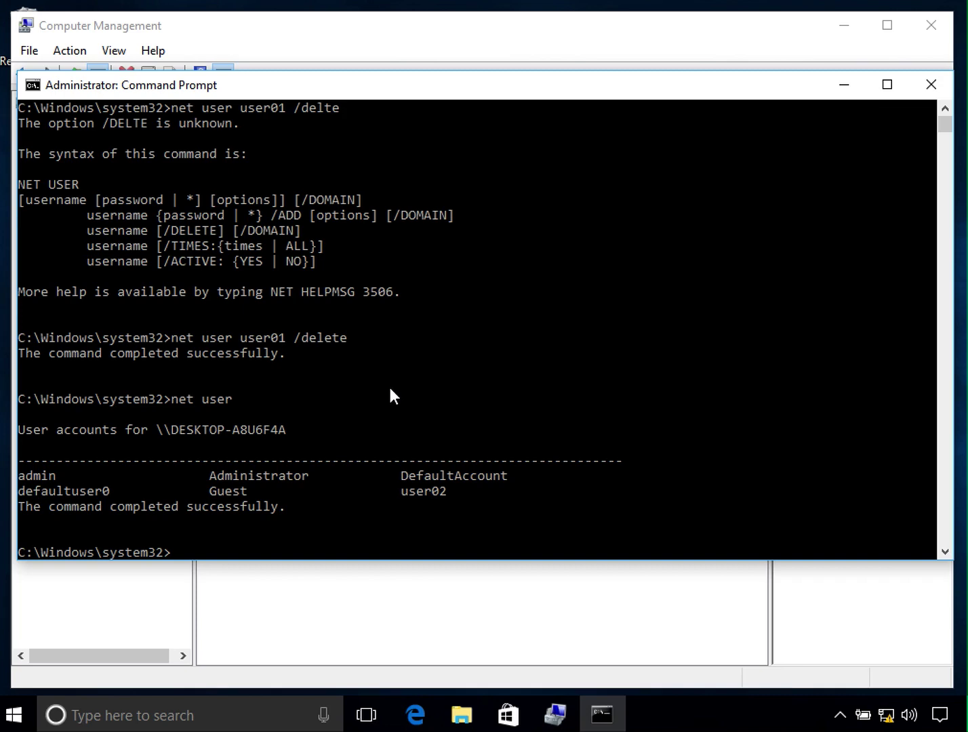
- Refresh Computer Management's Users list, showing user02 but no user01, then switch back to Command Prompt
click(401, 586)
click(236, 215)
right_click(352, 318)
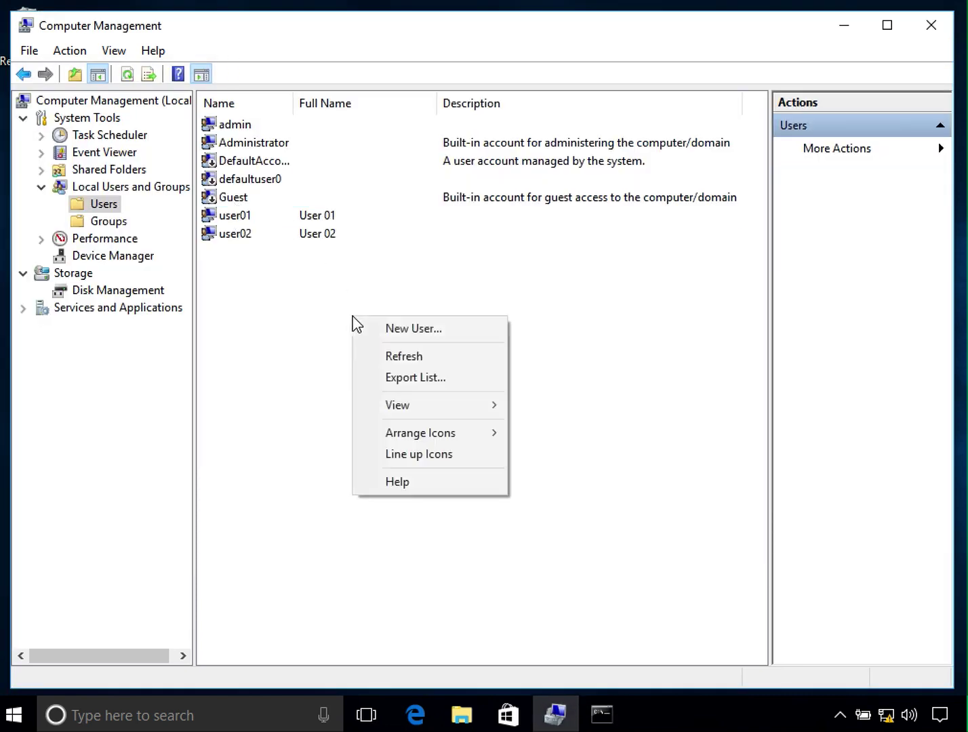
click(404, 370)
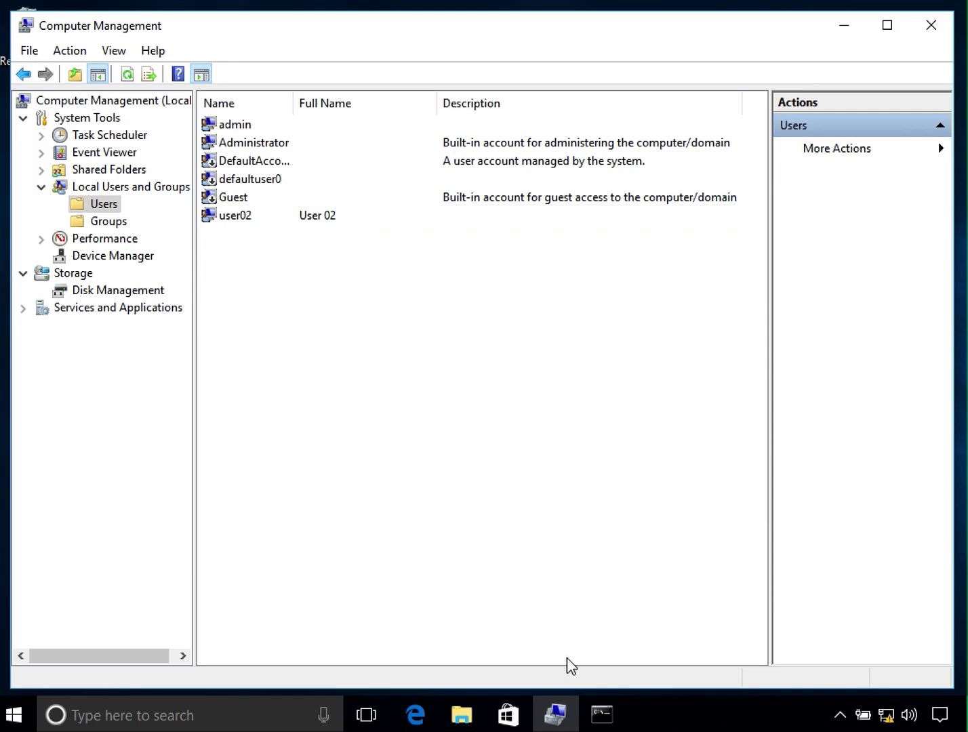
click(602, 715)
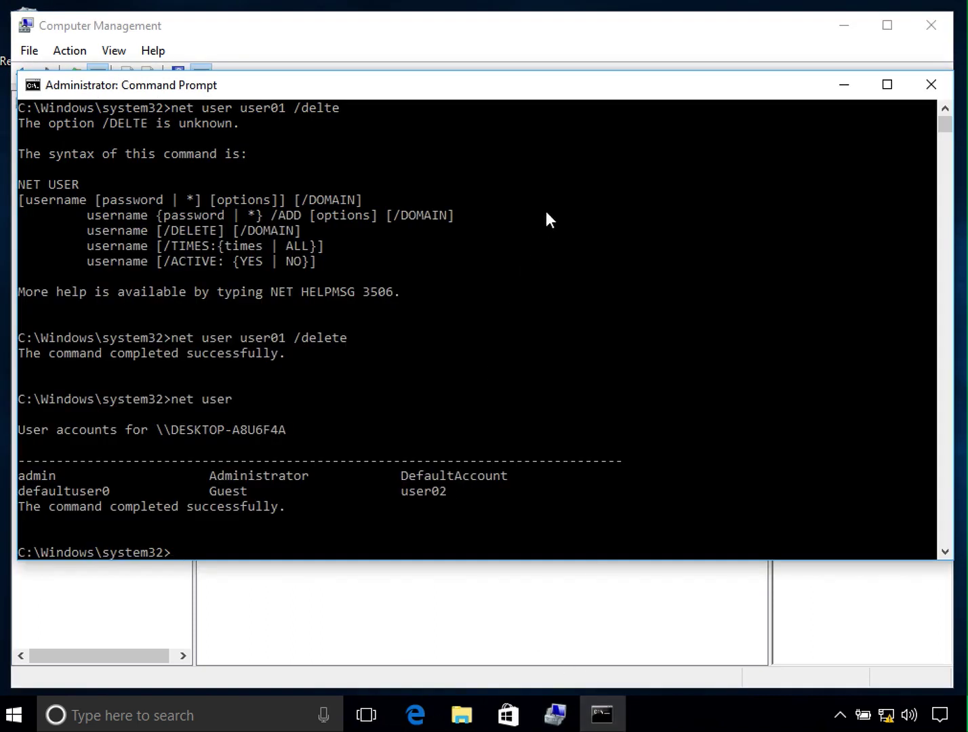
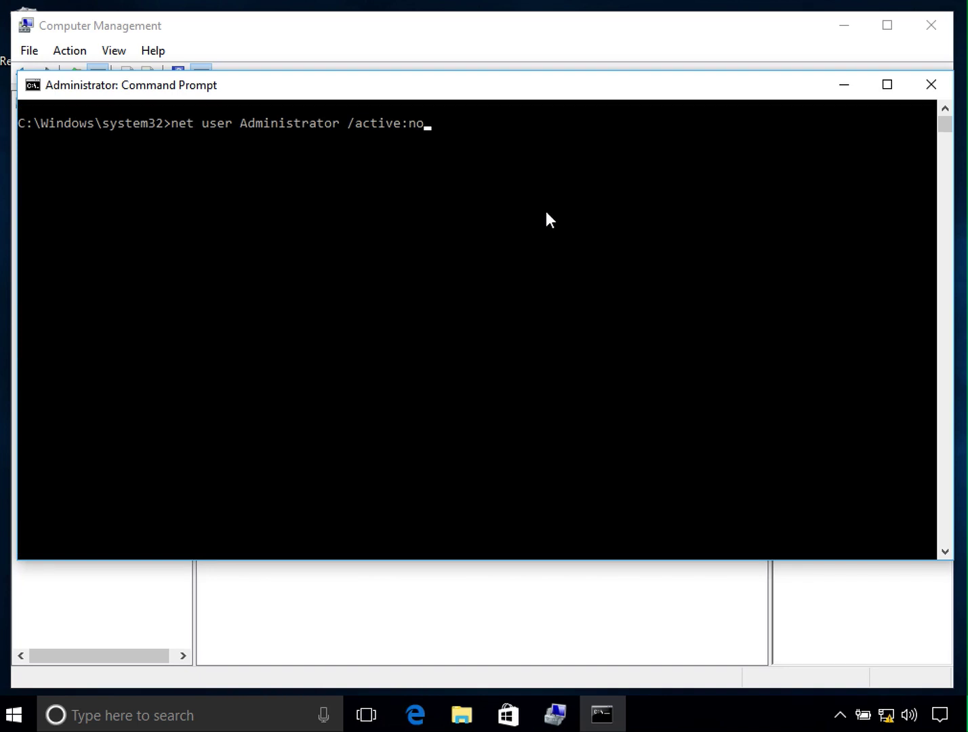
- Copy the command 'net user Administrator /active:no' and run it to disable the built-in Administrator account
drag(173, 126, 452, 129)
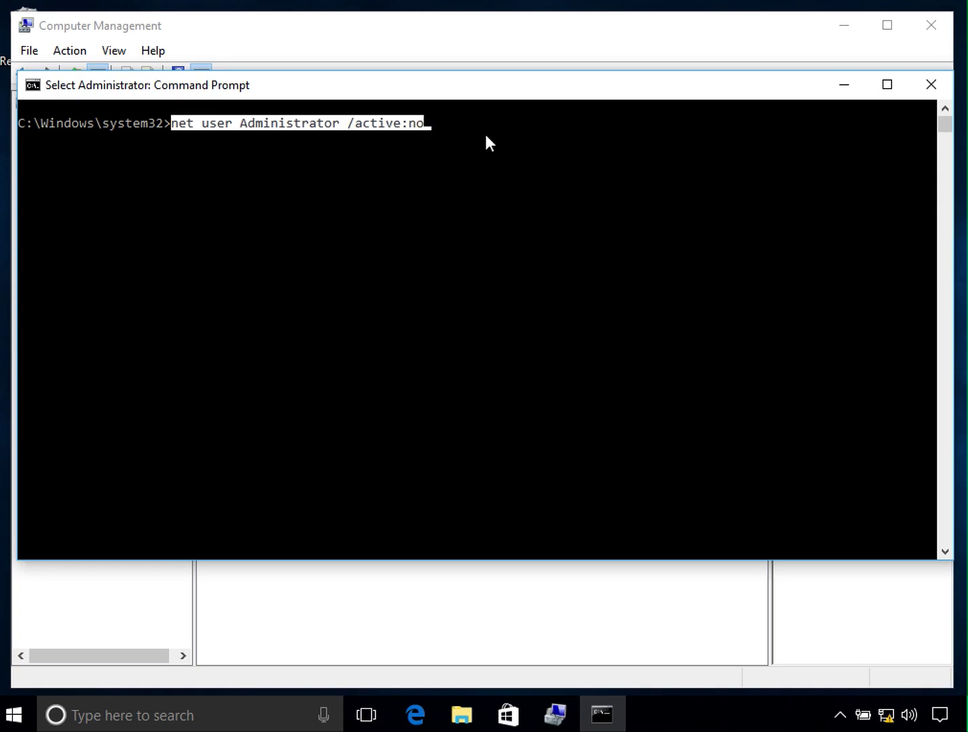
key(ctrl+c)
key(Return)
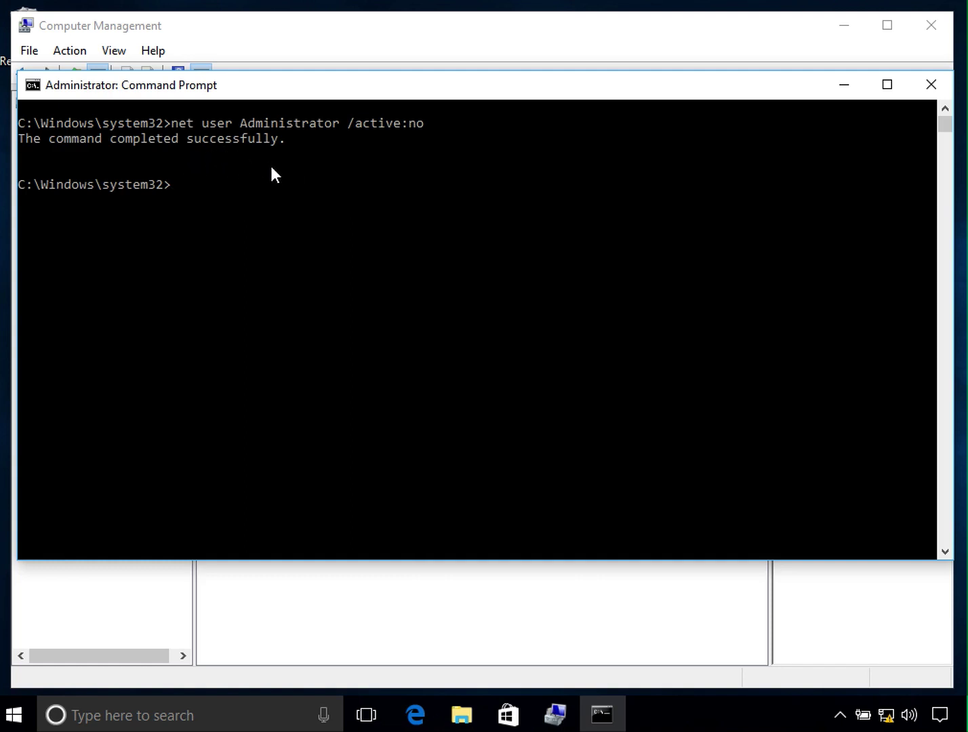
drag(240, 126, 337, 128)
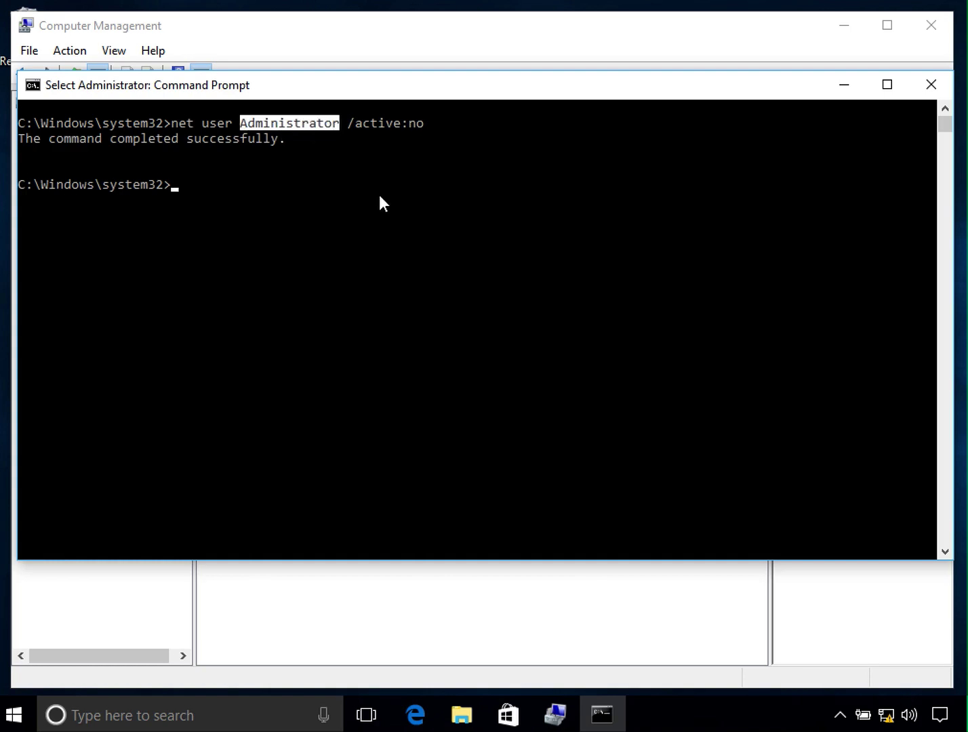
- Run 'net user user02 /active:no' to disable the user02 account
text(net user)
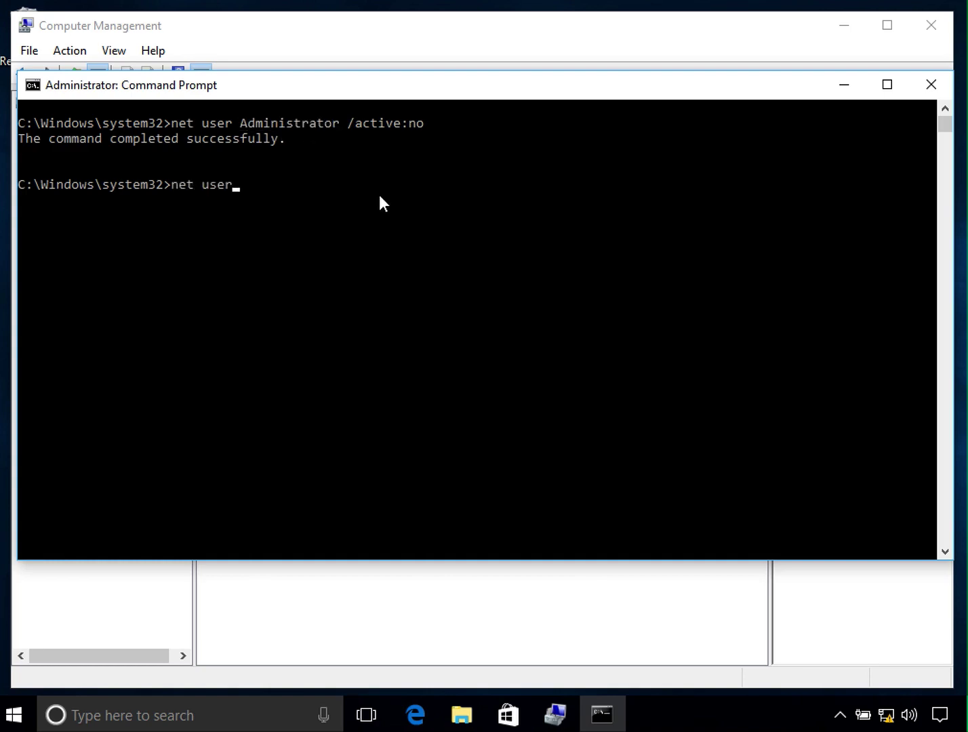
text( user02 /active:no)
key(Return)
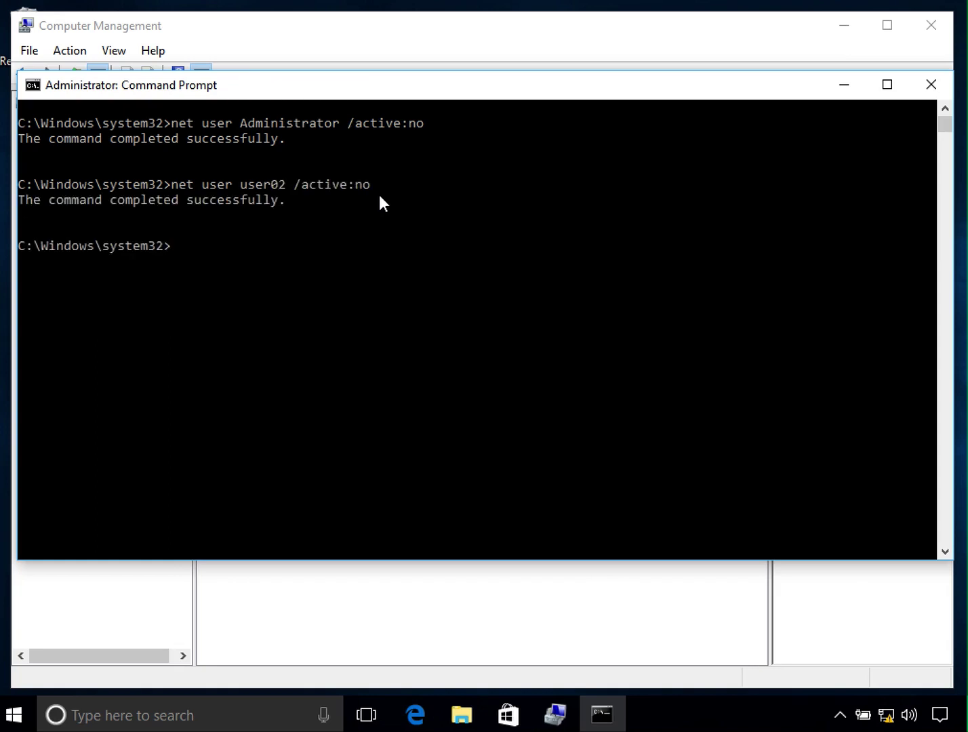
- Refresh the local Users list in Computer Management
click(518, 634)
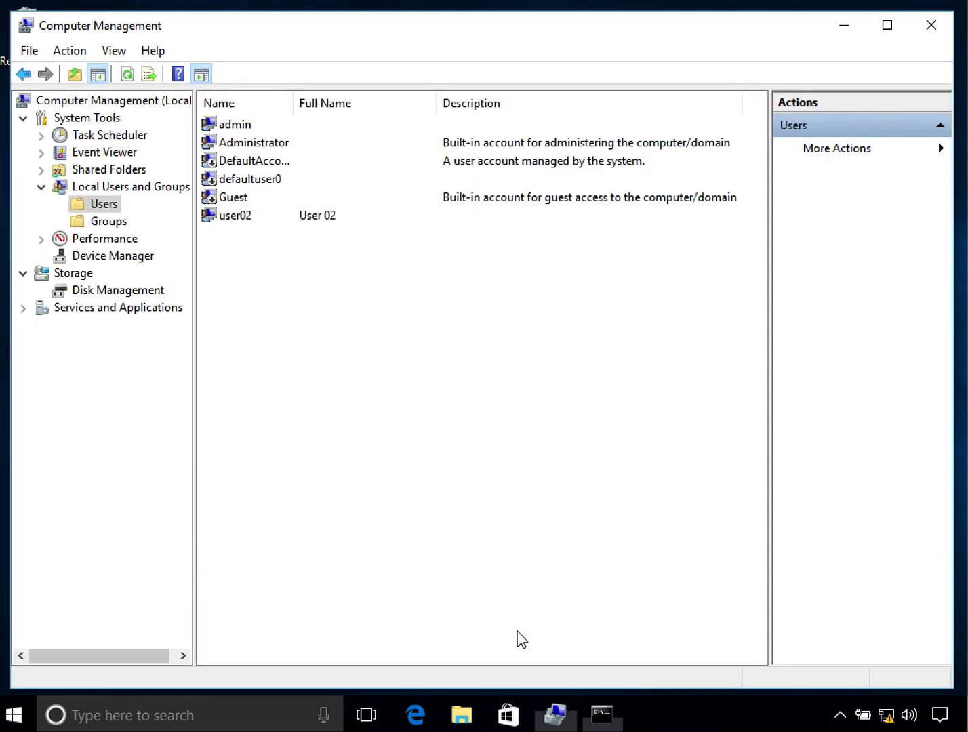
right_click(435, 319)
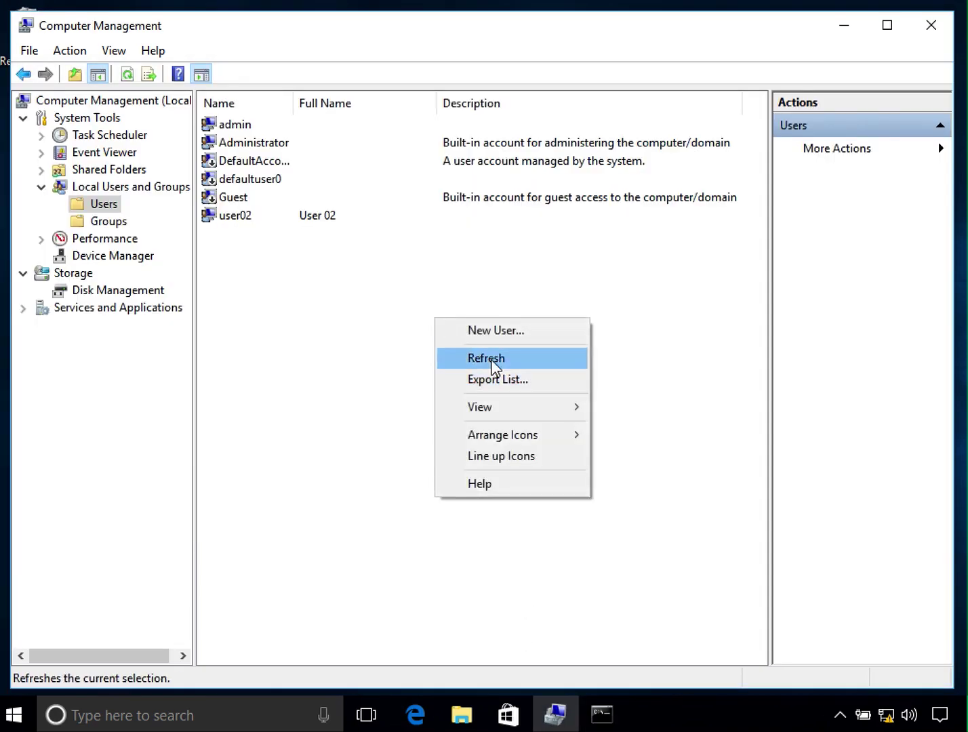
click(492, 360)
- Check that Administrator and user02 are disabled, then minimize Computer Management and Command Prompt
click(265, 143)
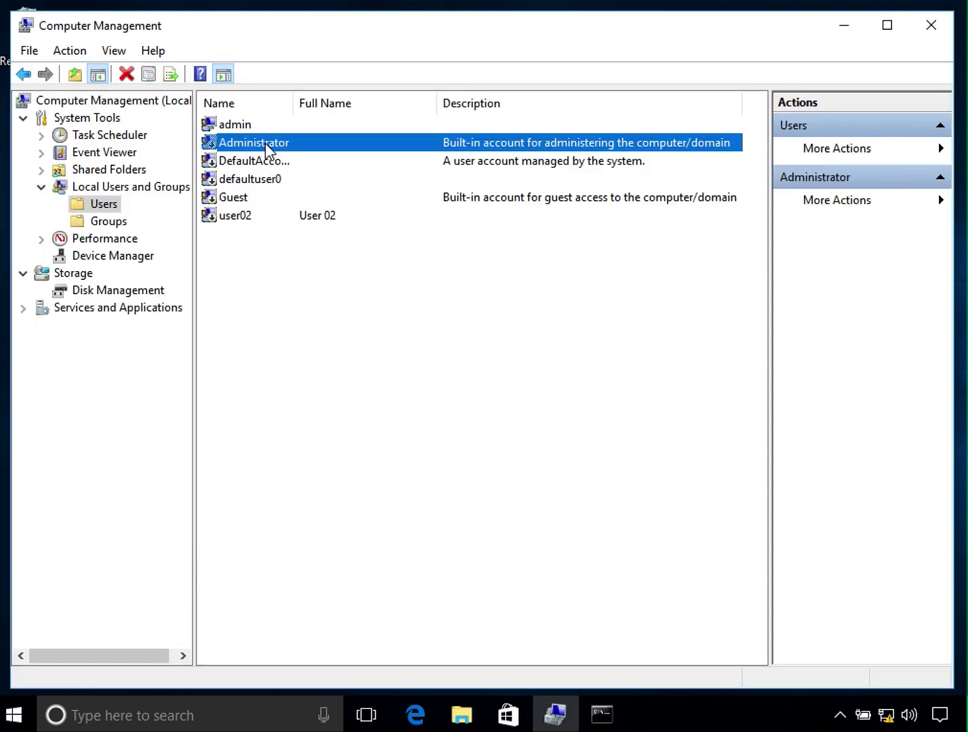
click(232, 217)
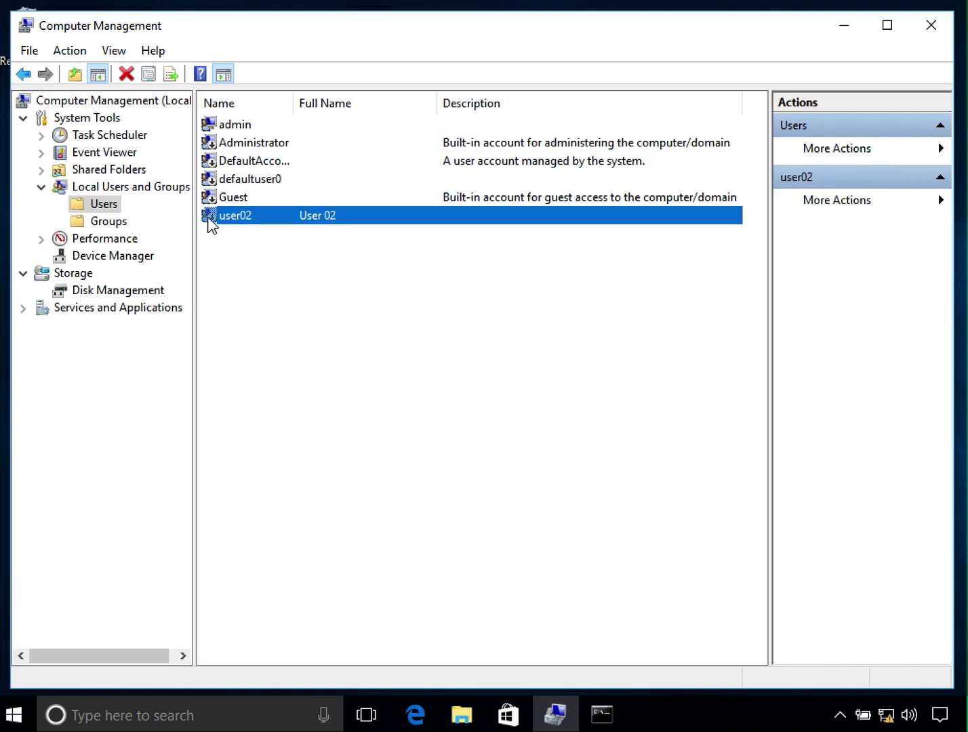
click(210, 140)
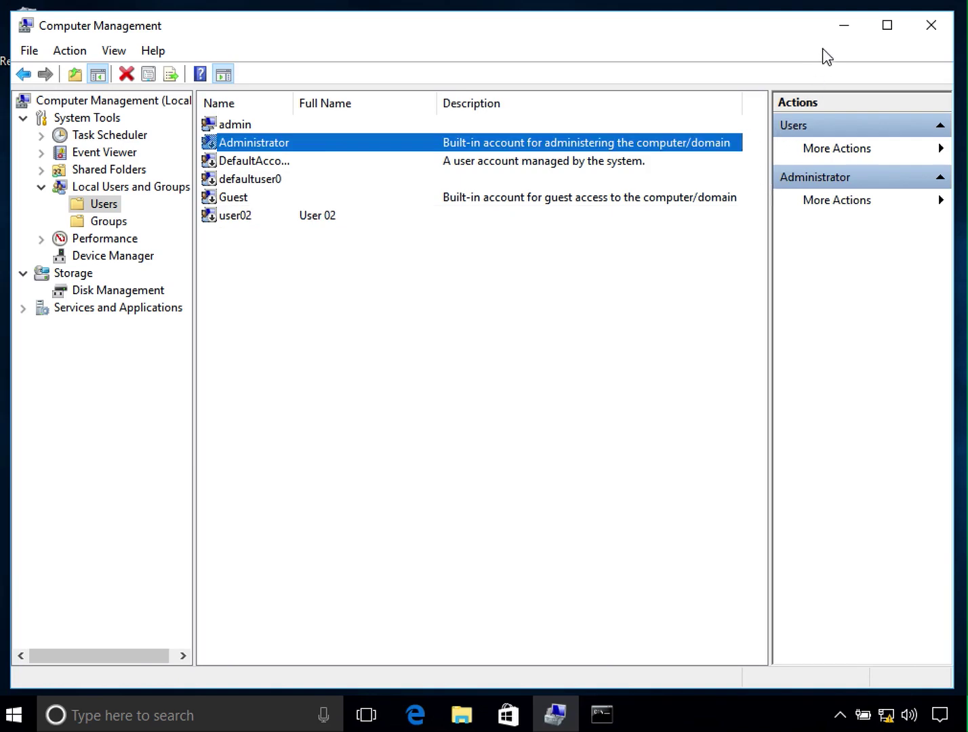
click(838, 27)
click(853, 83)
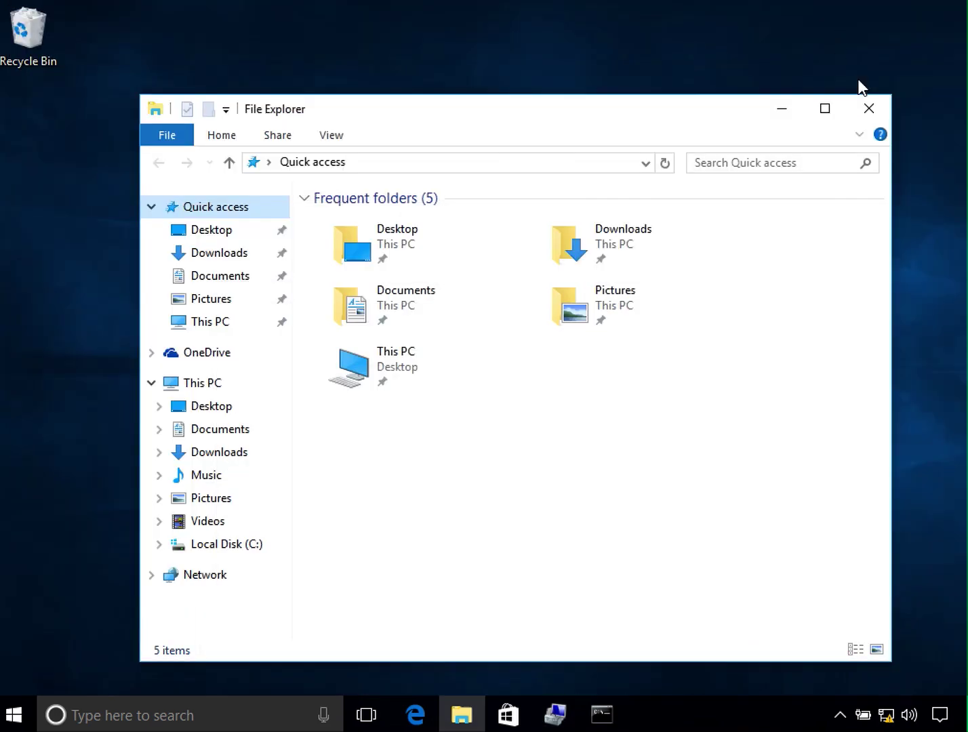